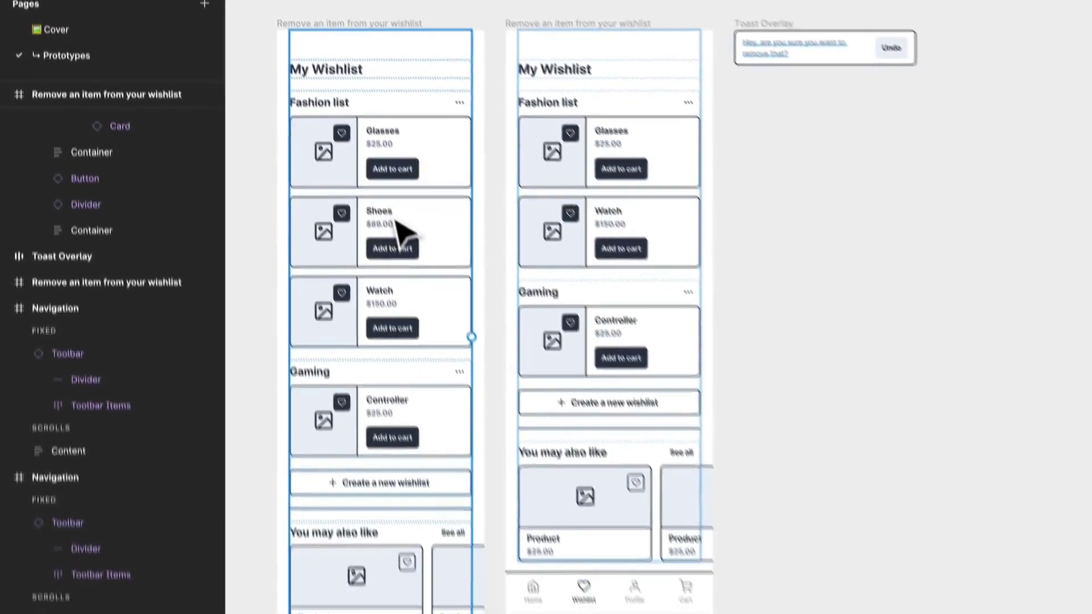
Link the heart button on the Shoes card in the first wishlist frame to the second wishlist frame.
click(509, 315)
click(508, 316)
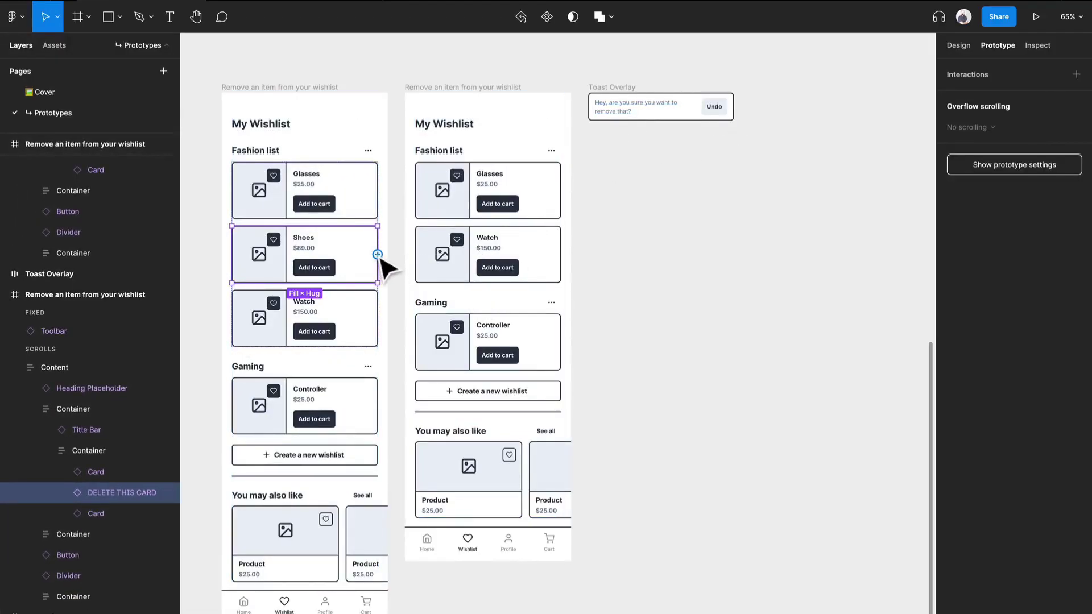
click(274, 240)
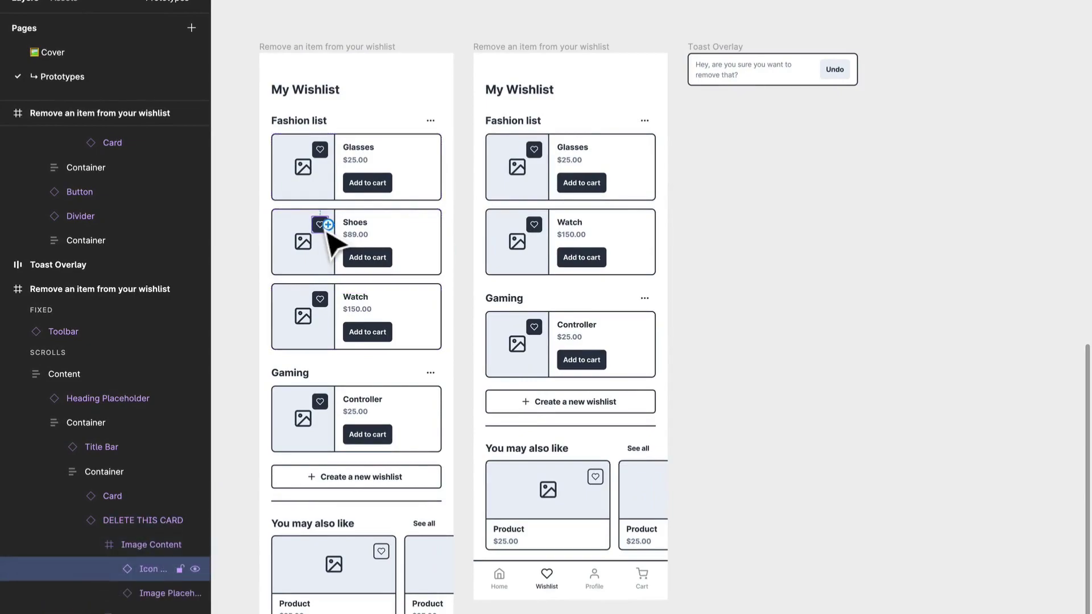
scroll(327, 228, up, 3)
drag(328, 225, 574, 214)
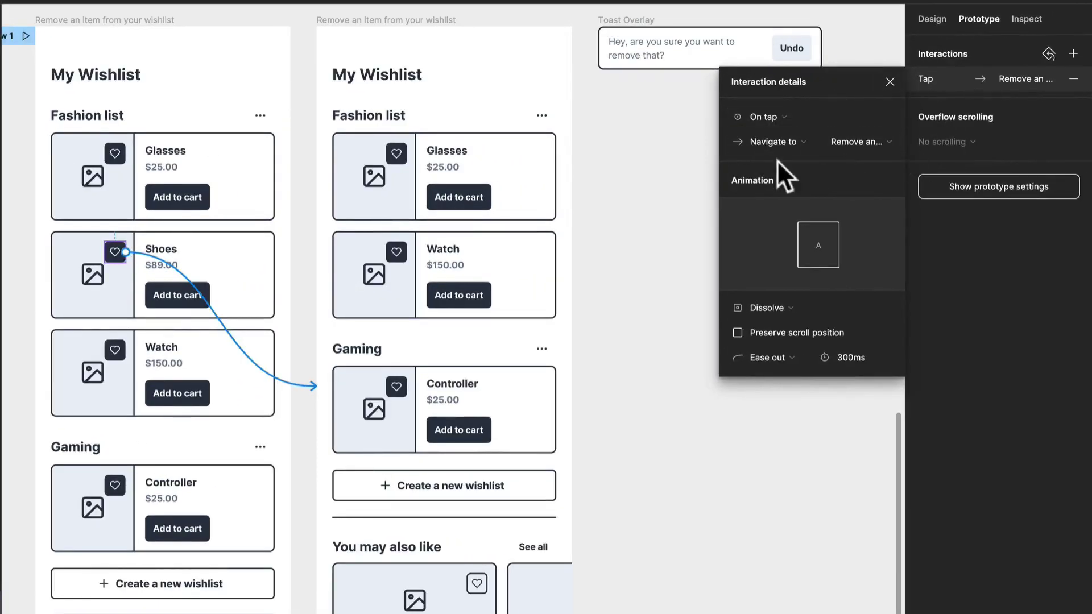
Change the animation of the Shoes heart button's interaction to Smart animate and close its details.
click(780, 308)
click(759, 350)
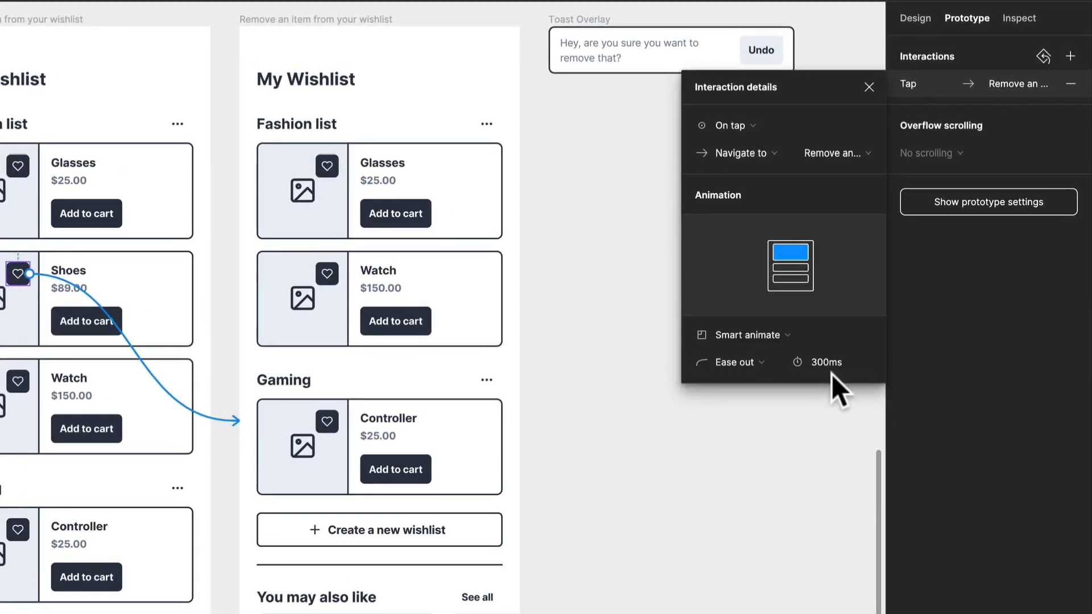
click(654, 501)
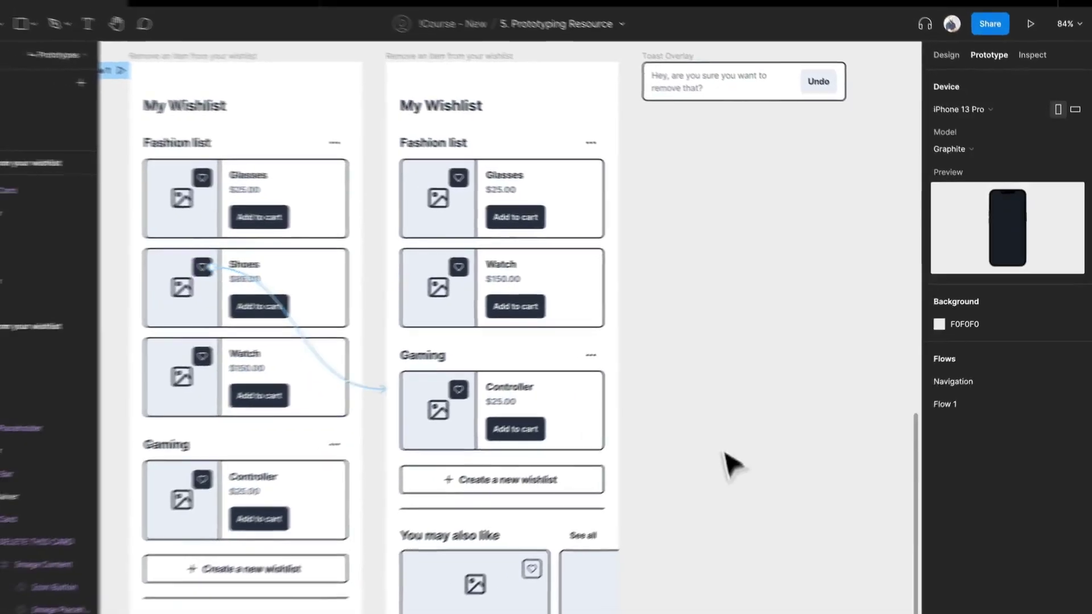
Rename the flow starting at the first wishlist frame to "Remove an item from your wishlist".
drag(122, 117, 328, 172)
double_click(360, 131)
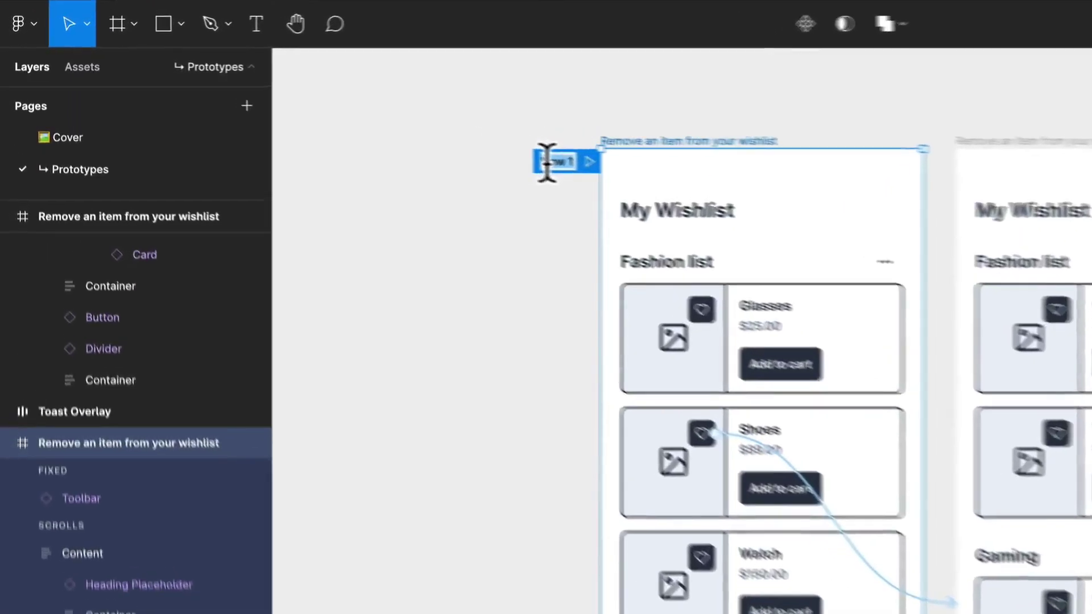
text(Rem)
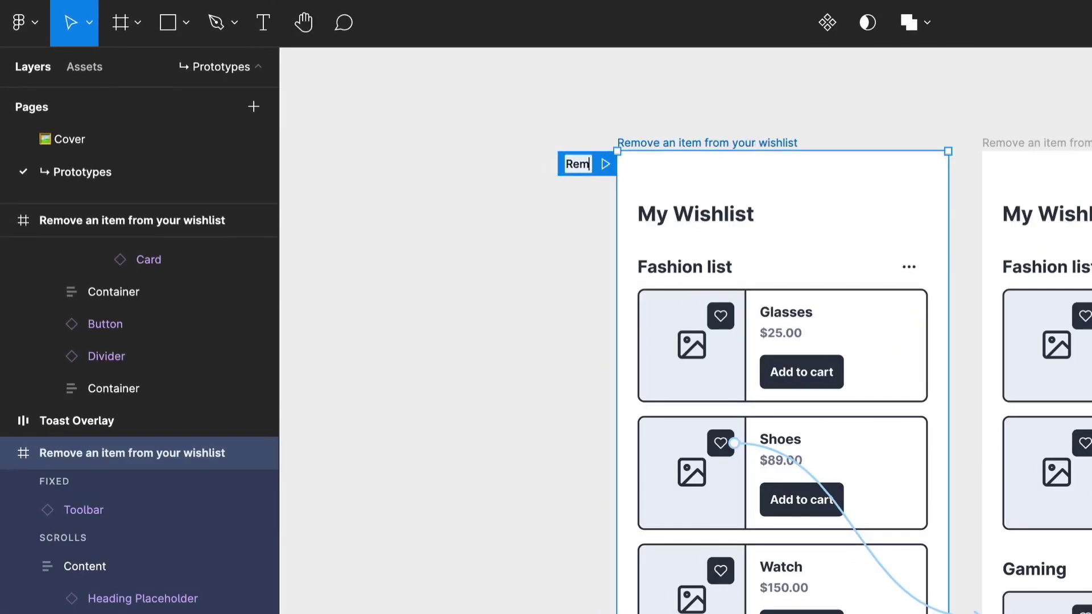
text(ove an item from y)
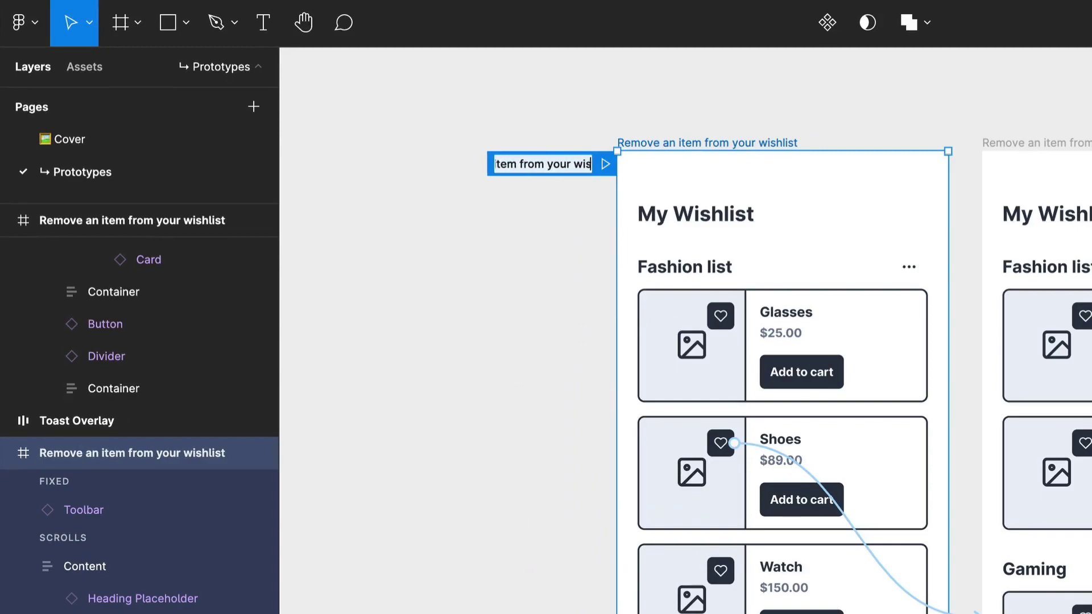
key(Return)
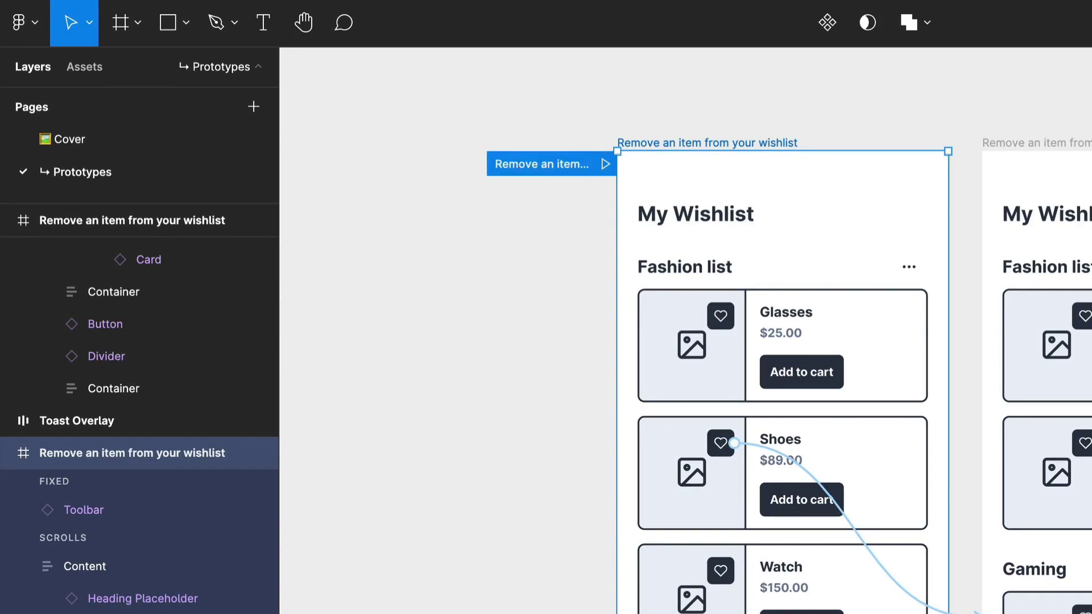
click(594, 143)
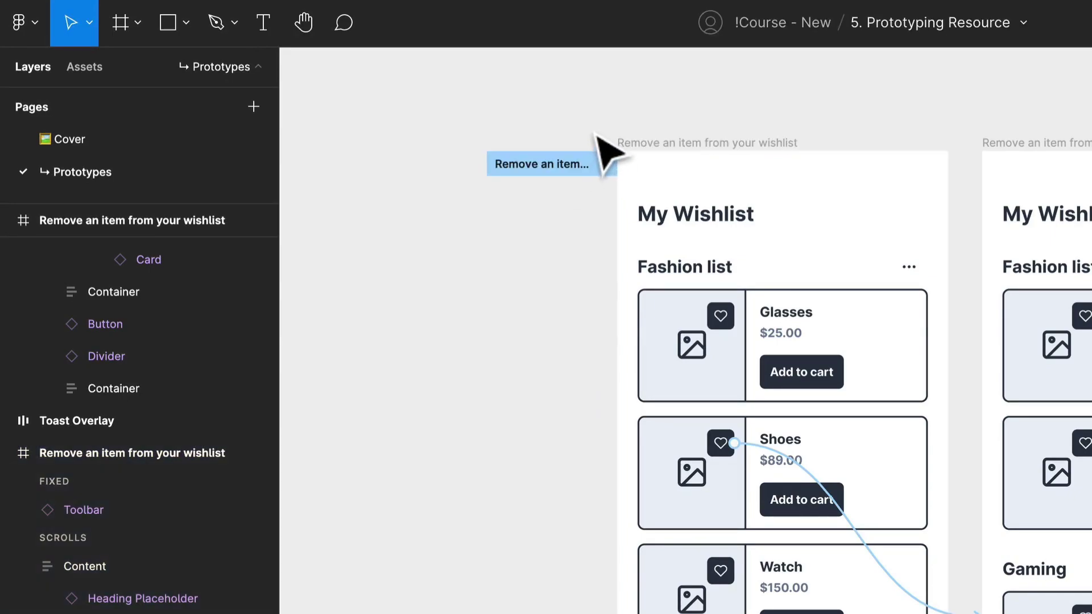
click(695, 142)
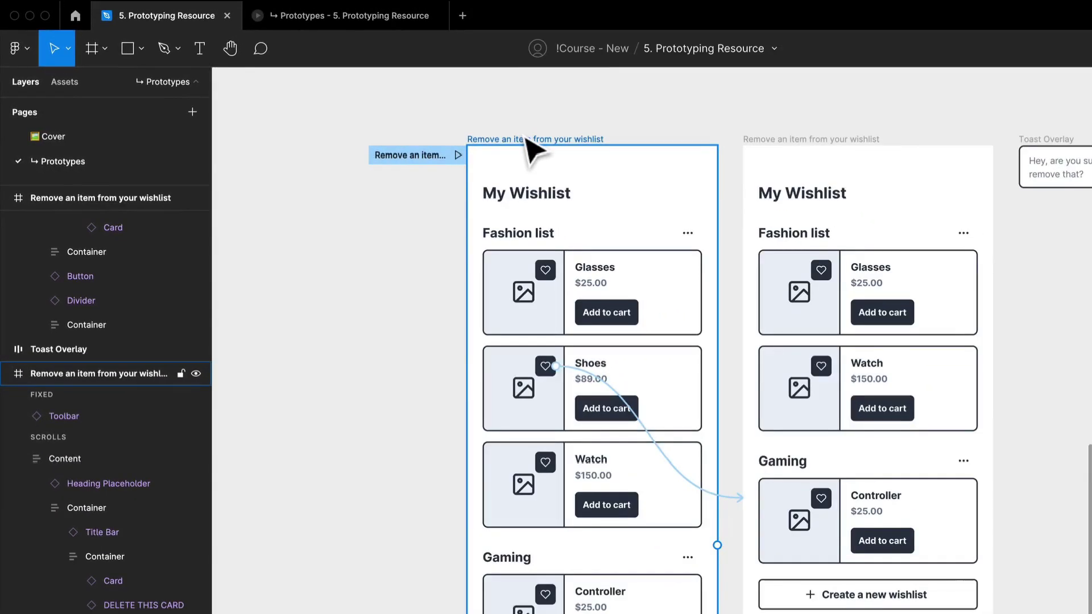
key(Escape)
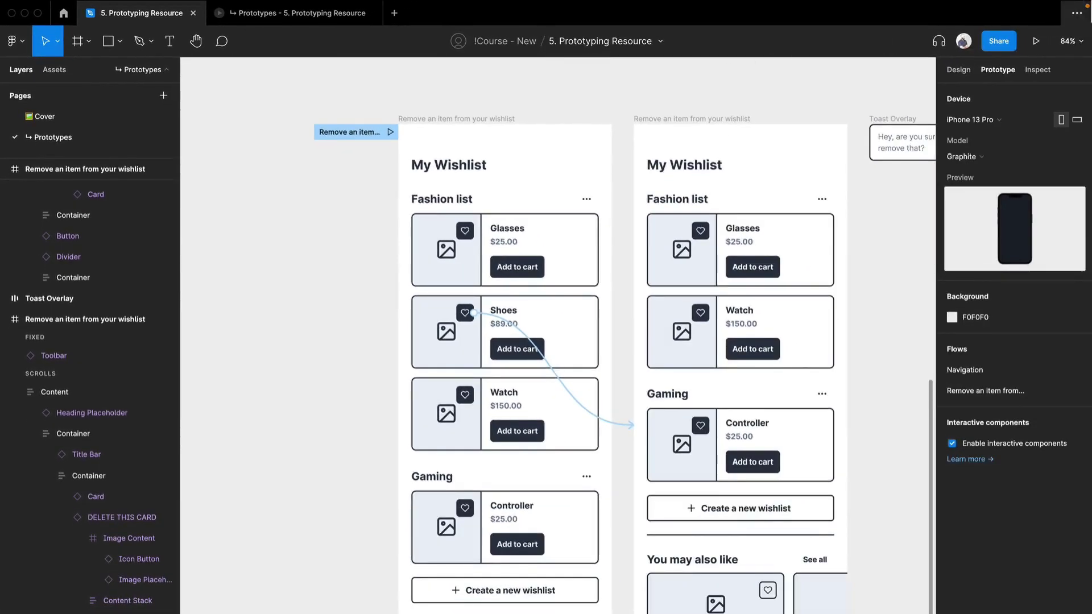
Preview the "Remove an item from your wishlist" flow, test the Shoes heart button, restart and test it again, and close the preview.
click(1035, 41)
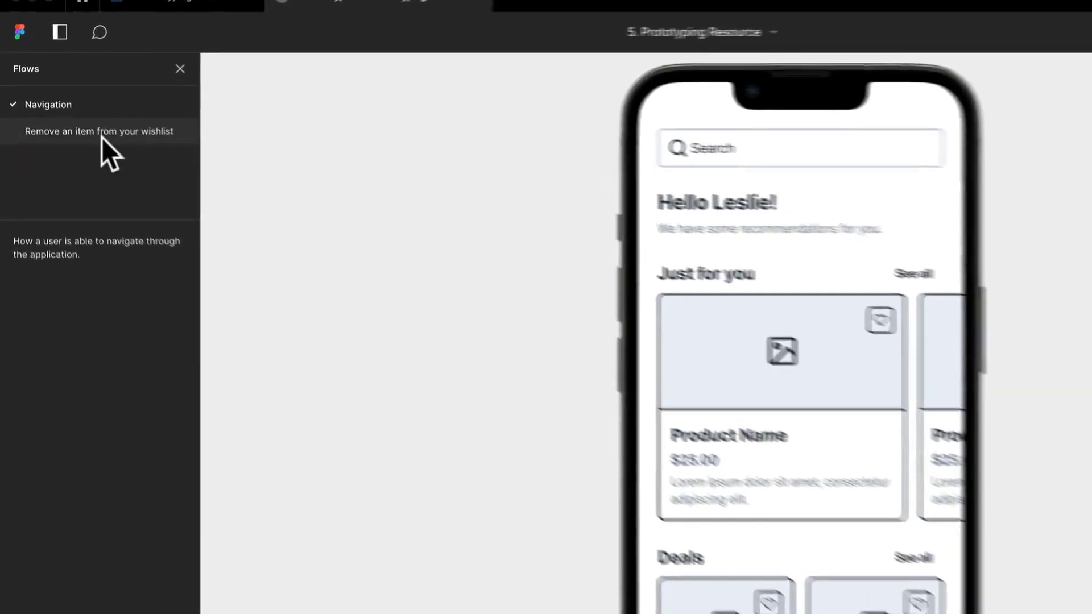
click(102, 135)
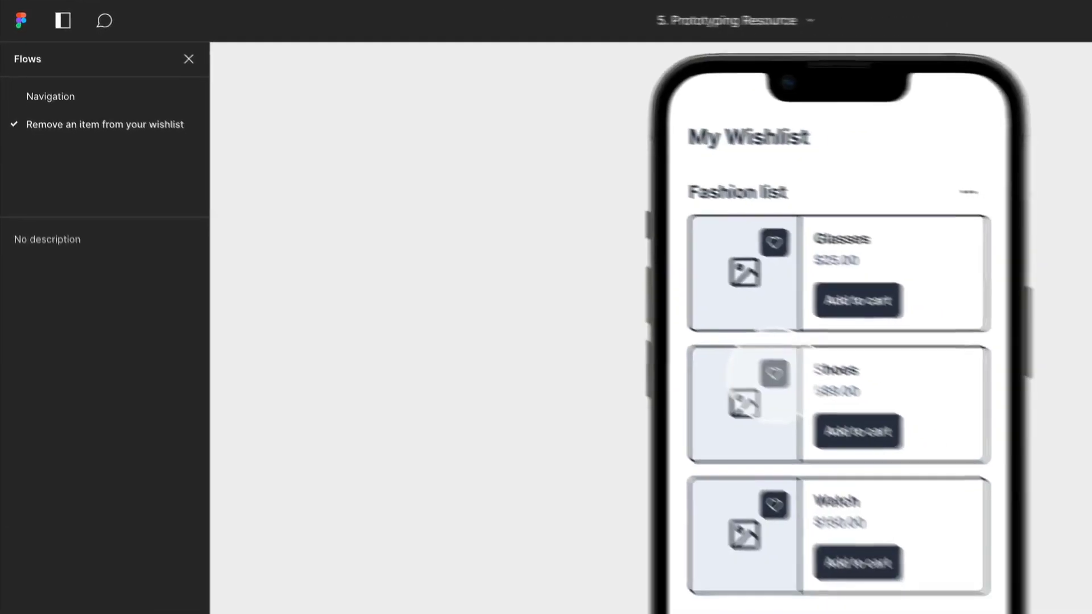
click(897, 432)
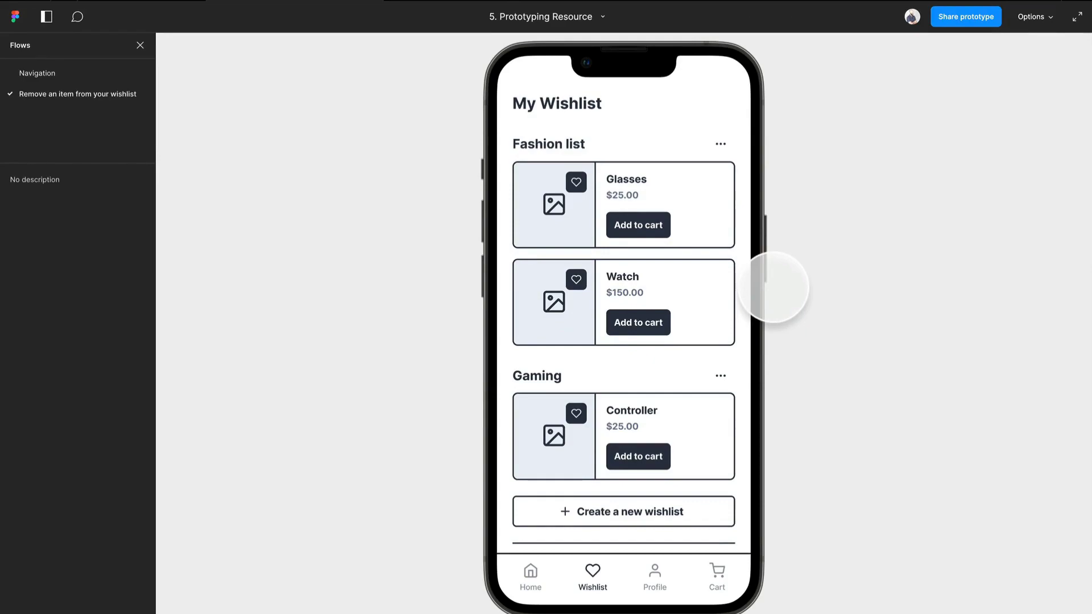
key(r)
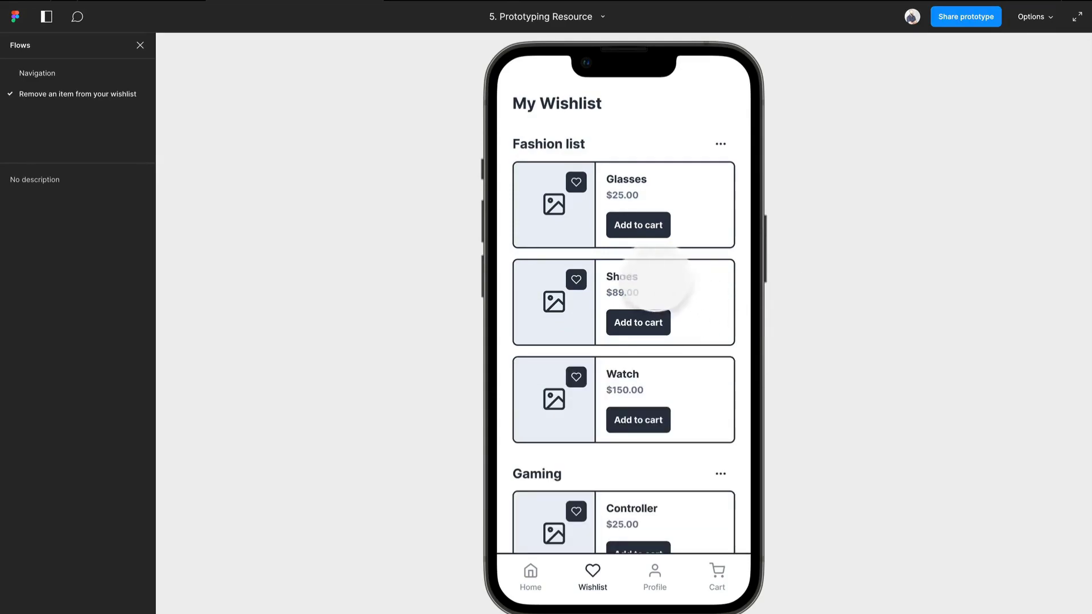
click(576, 279)
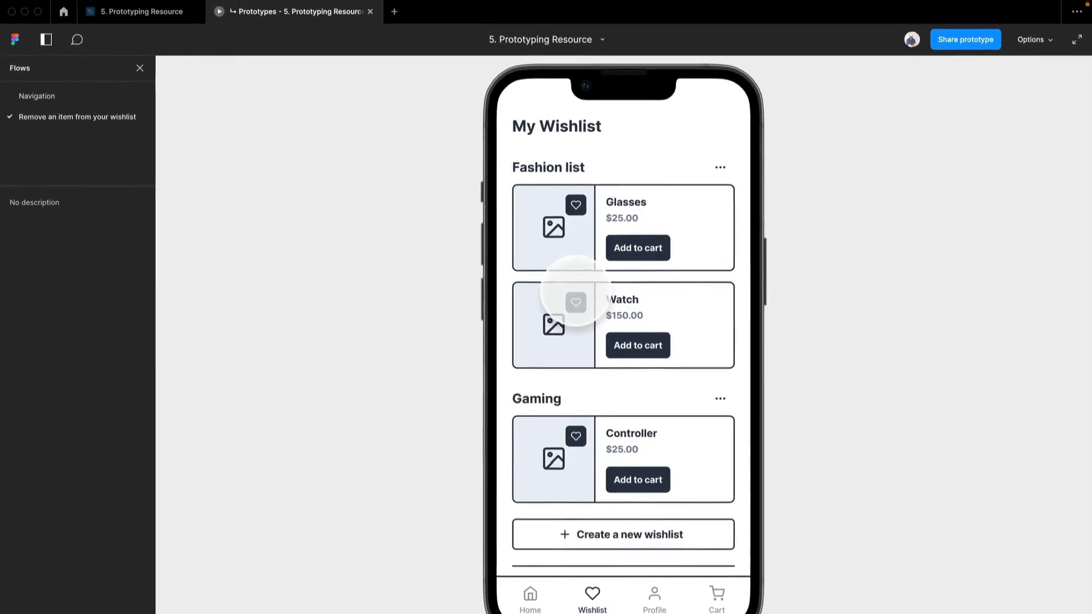
key(super+w)
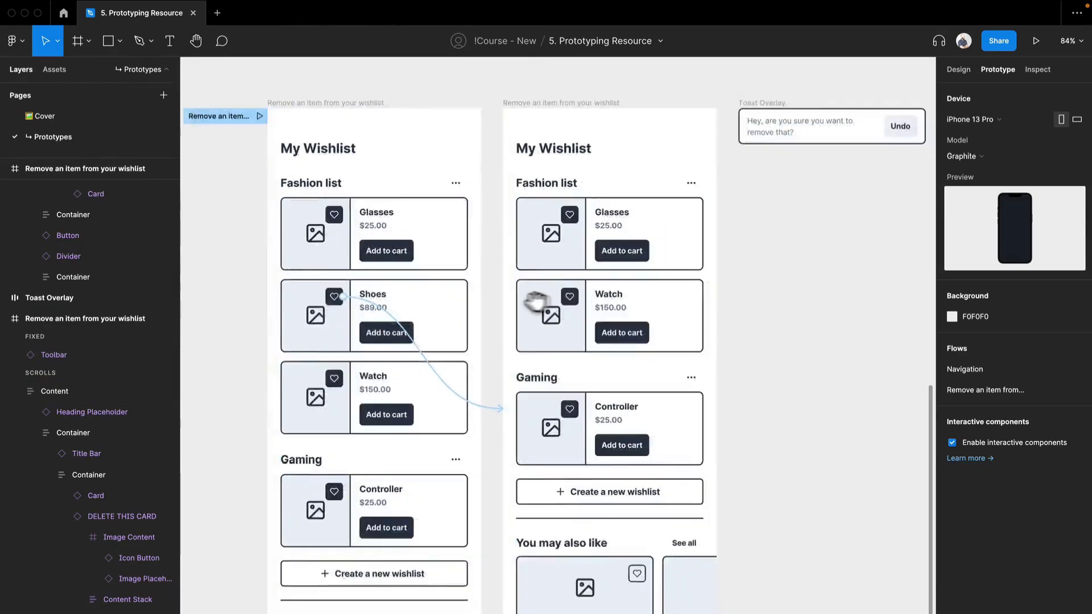
Link the second wishlist frame, the one without Shoes, to the Toast Overlay frame.
drag(536, 302, 445, 287)
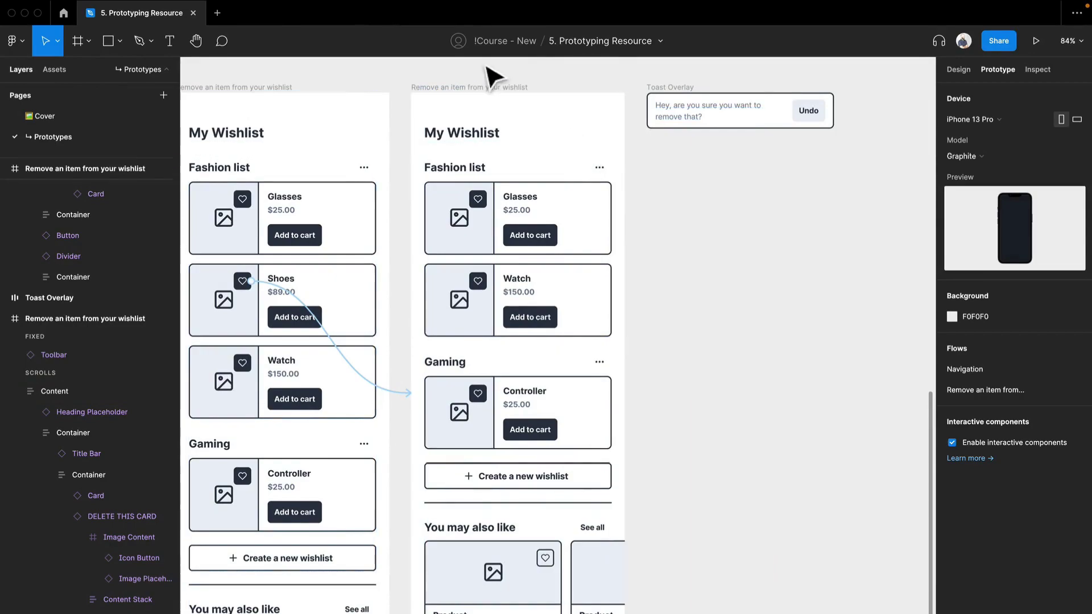
click(504, 93)
drag(624, 378, 669, 113)
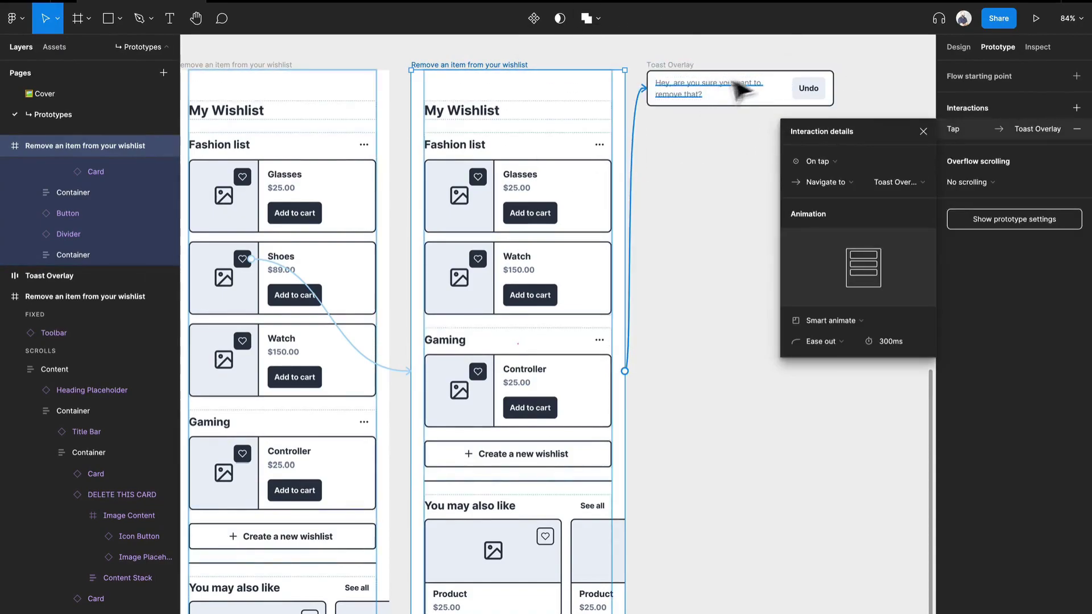
scroll(824, 73, up, 5)
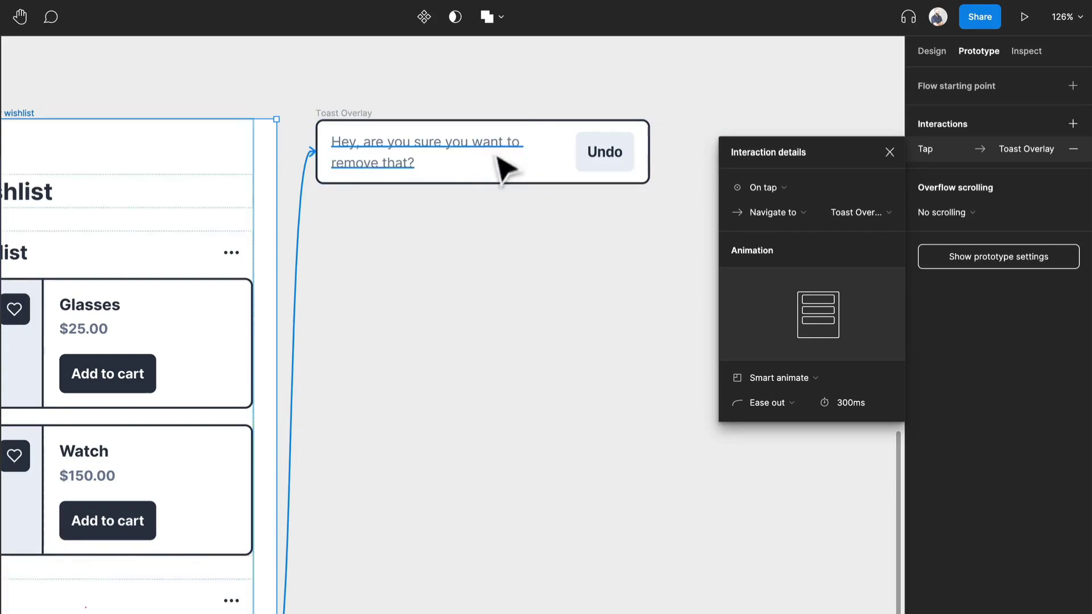
drag(283, 325, 360, 358)
drag(450, 361, 513, 335)
scroll(519, 343, down, 2)
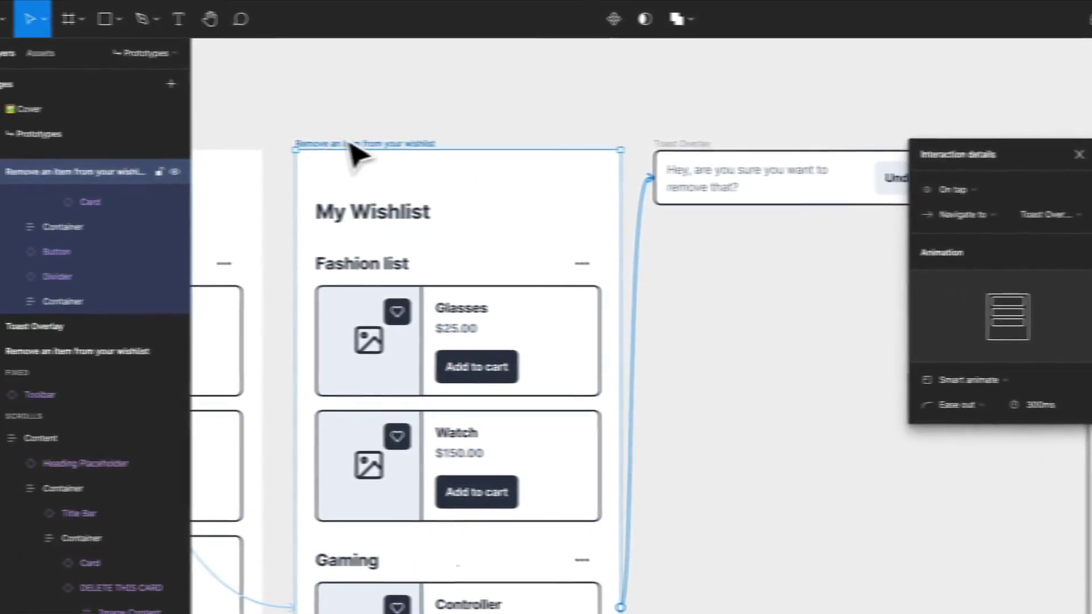
Set the trigger of the second wishlist frame's toast interaction to After delay with a 400ms delay.
click(348, 143)
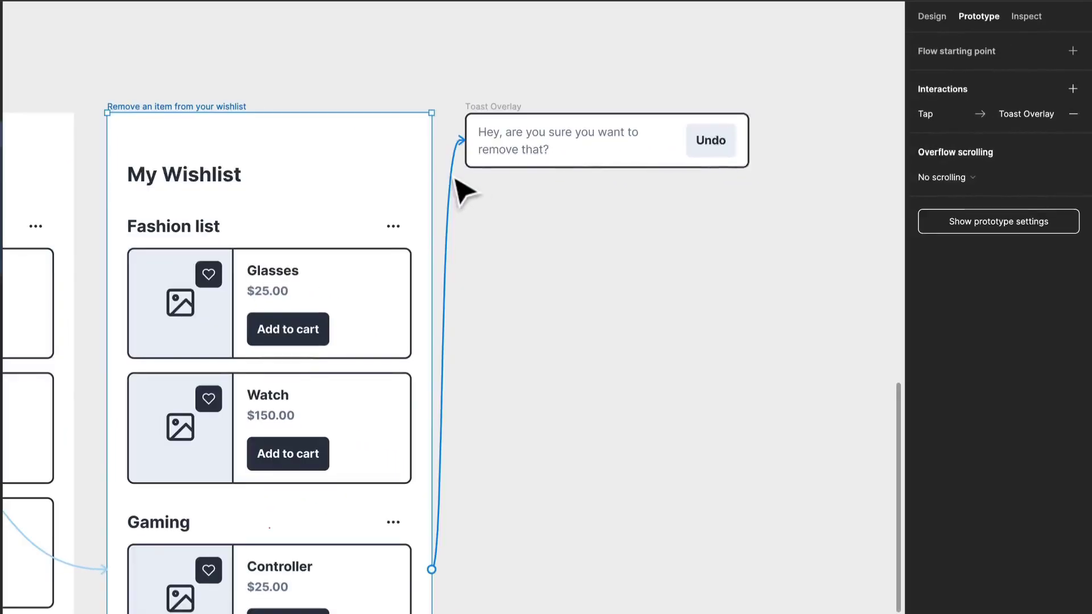
click(661, 225)
click(784, 154)
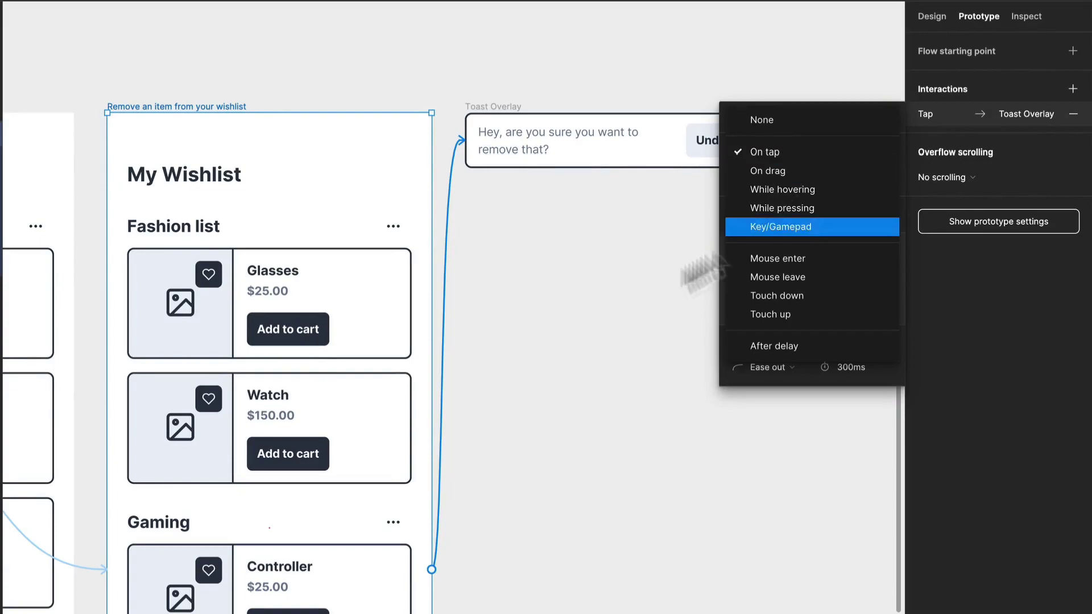
click(421, 363)
scroll(239, 370, down, 1)
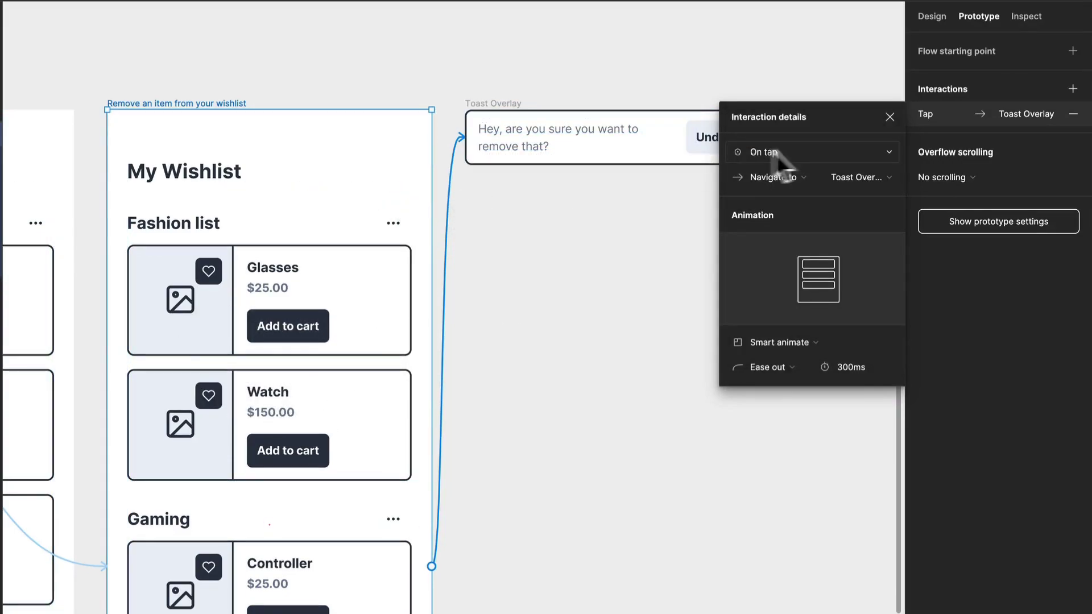
click(741, 153)
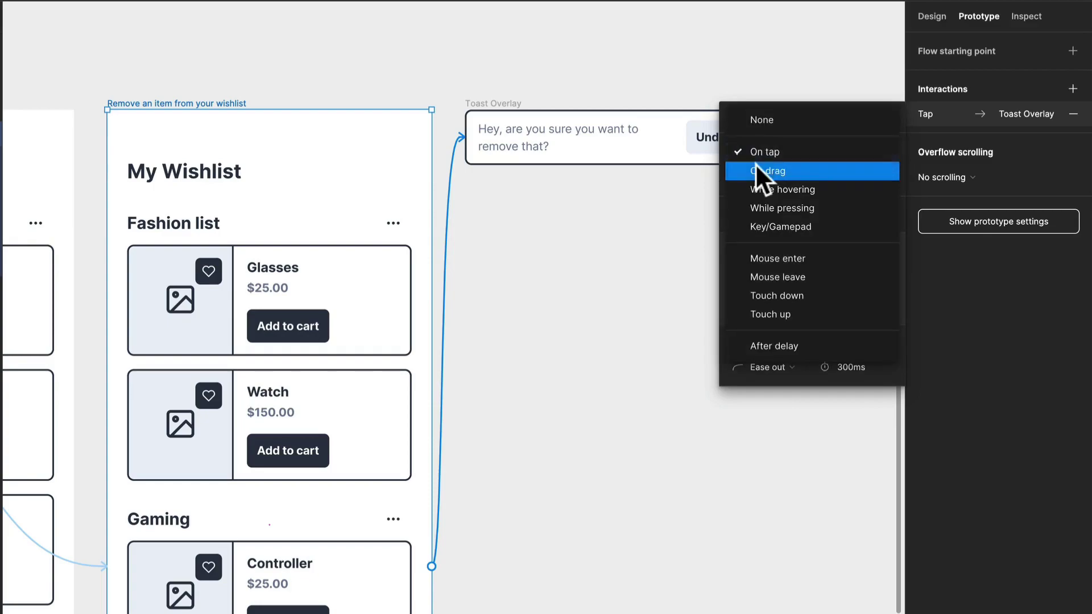
click(780, 344)
text(400ms)
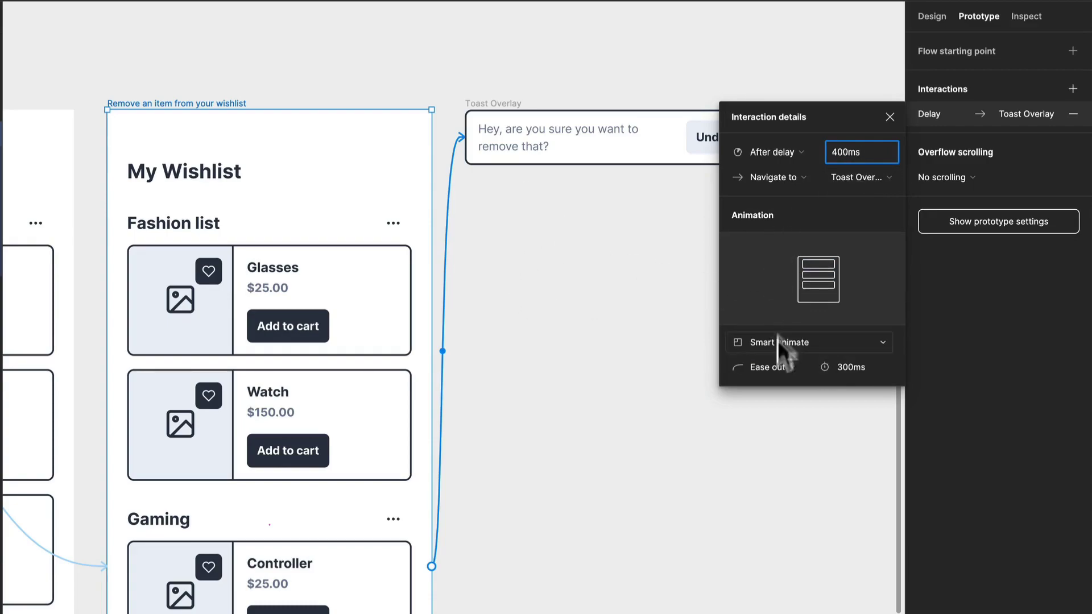
Change the toast interaction's action to Open overlay and place the overlay just below the "Create a new wishlist" button.
click(792, 177)
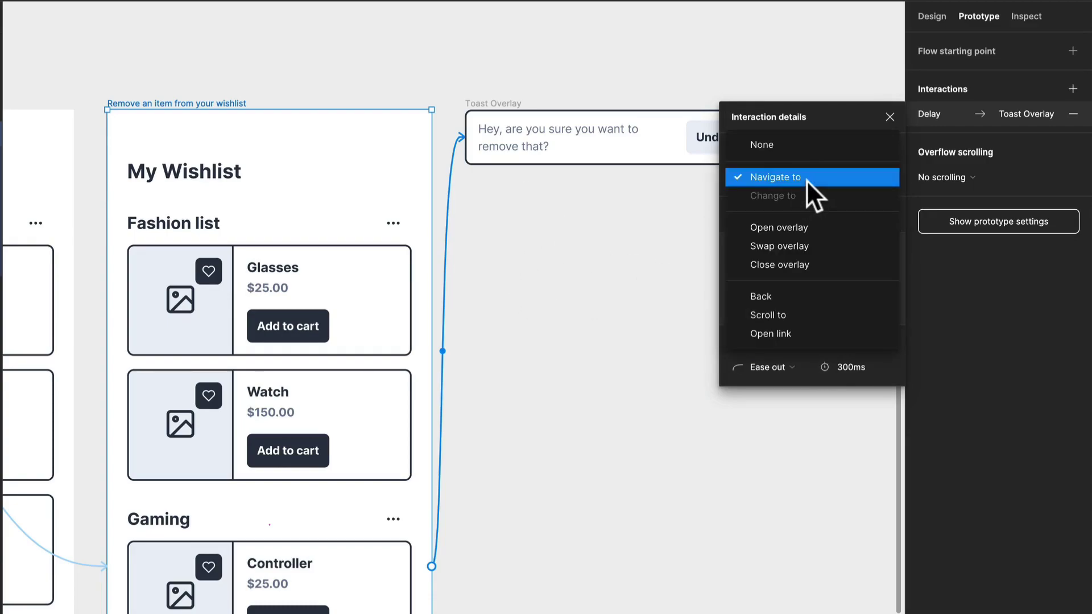
click(802, 227)
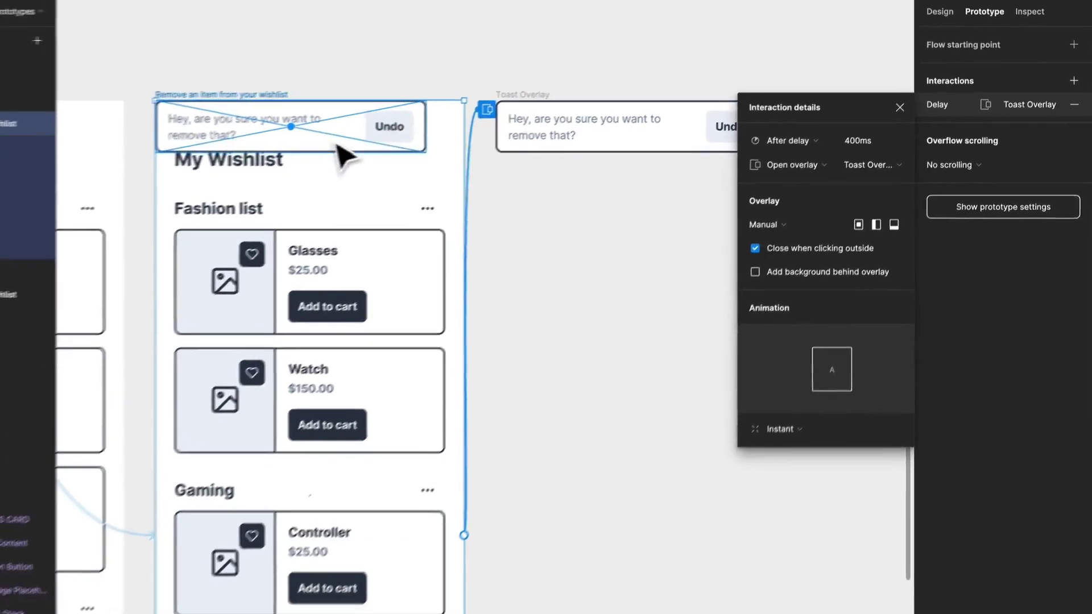
drag(352, 162, 315, 613)
drag(442, 535, 445, 533)
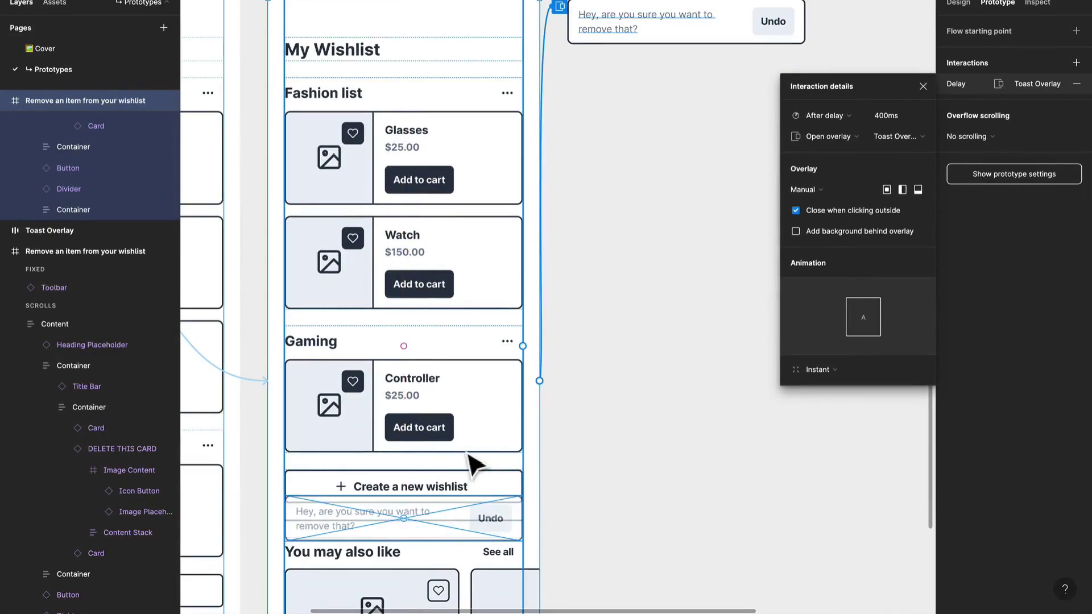
Set the toast overlay's animation to Move in with the upward direction.
scroll(461, 381, down, 3)
scroll(461, 381, down, 4)
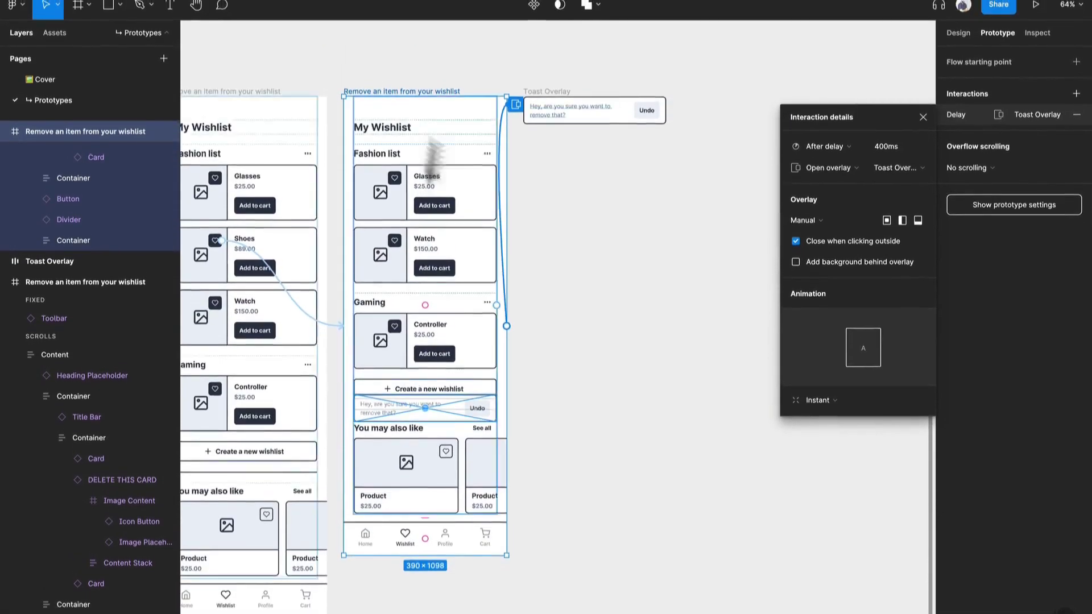
scroll(467, 238, up, 3)
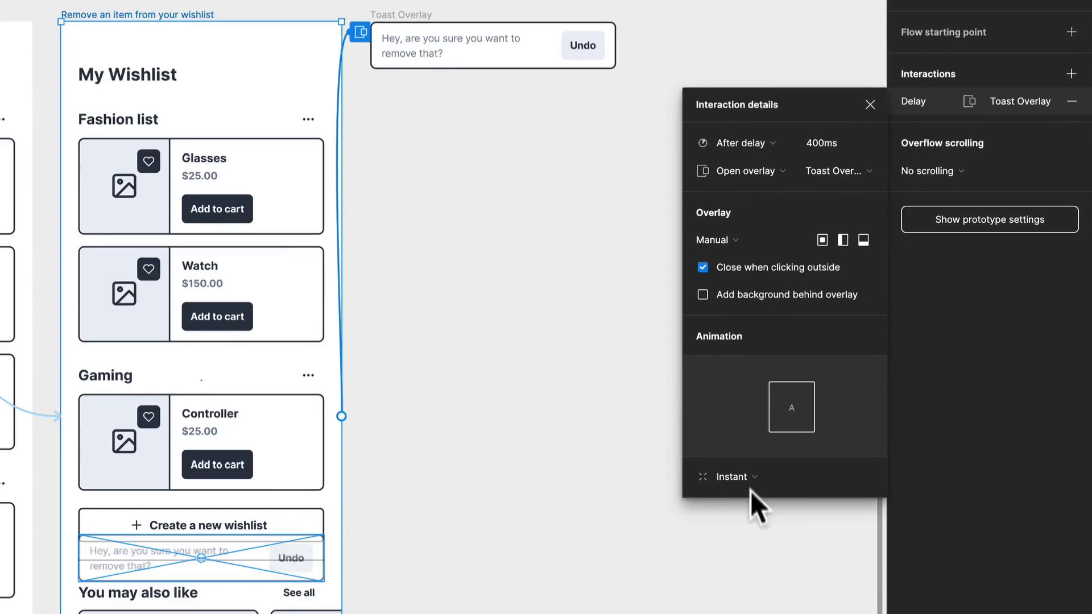
click(744, 483)
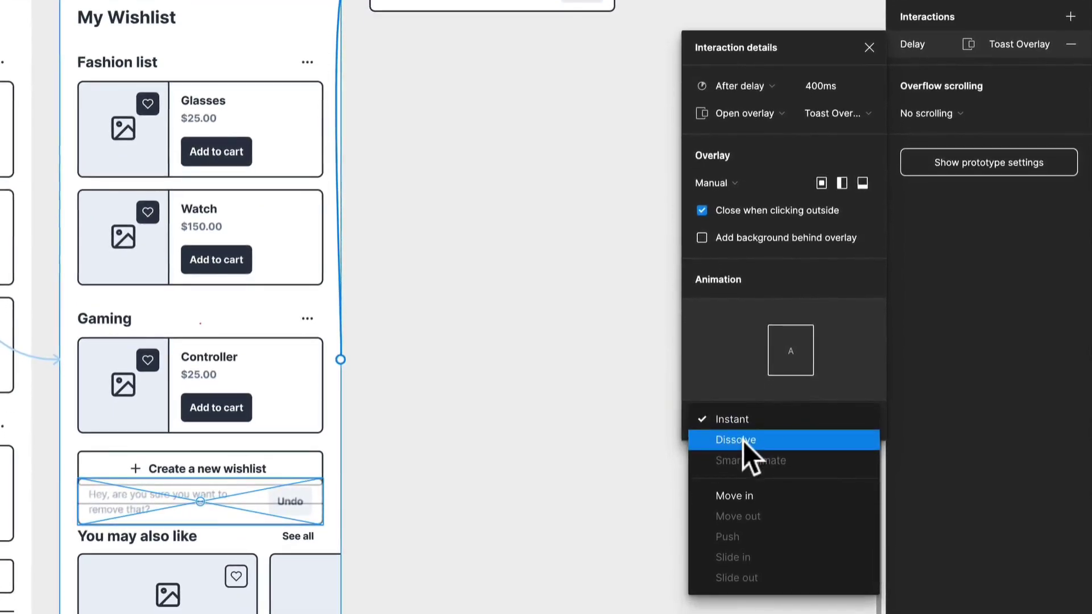
click(742, 497)
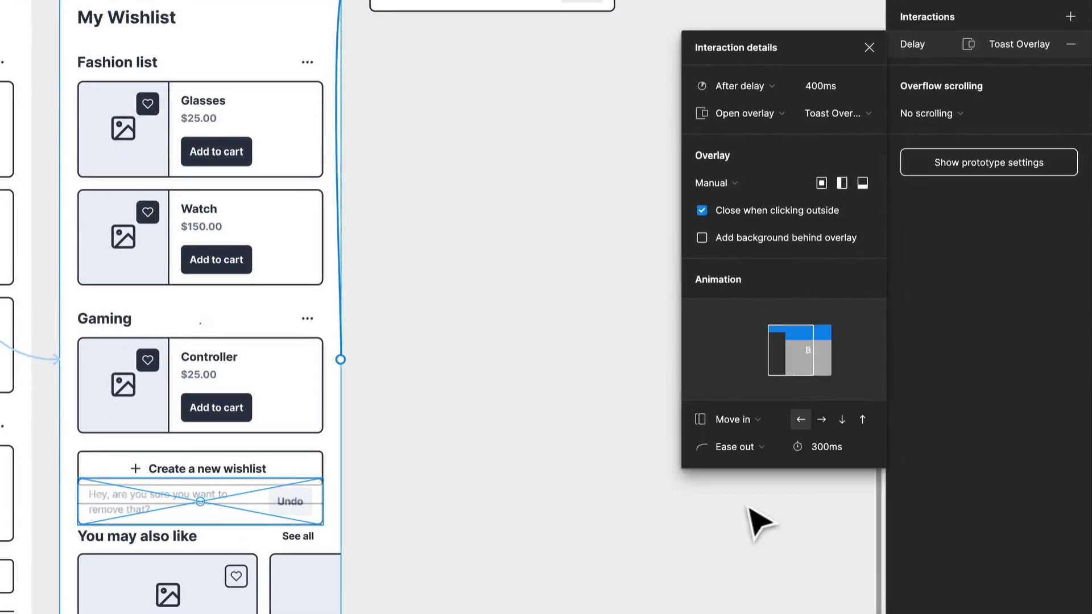
click(861, 421)
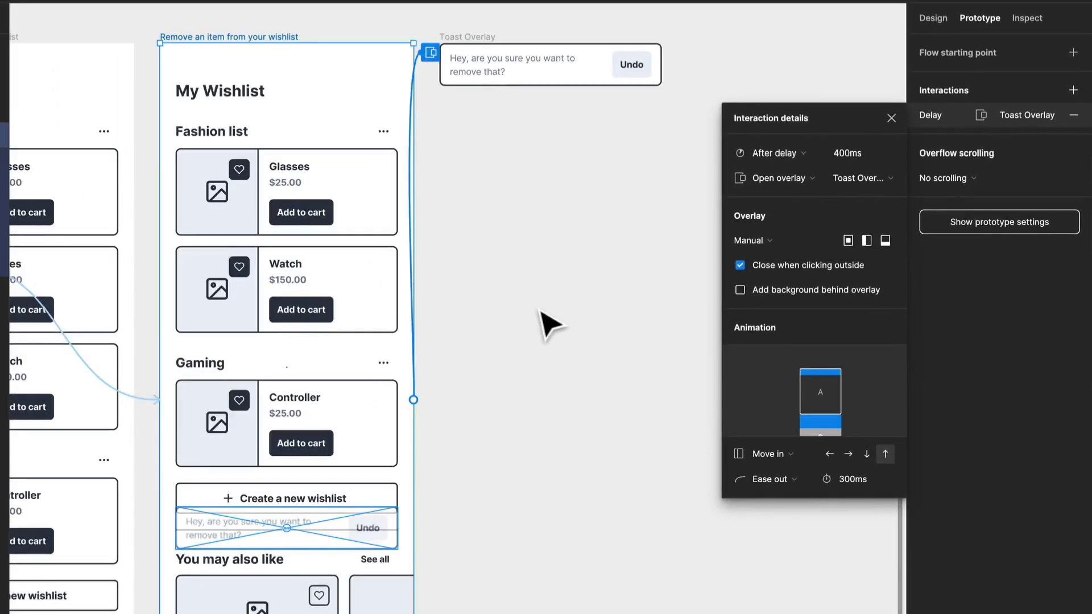
Preview the "Remove an item from your wishlist" flow and test removing the Shoes card.
click(544, 325)
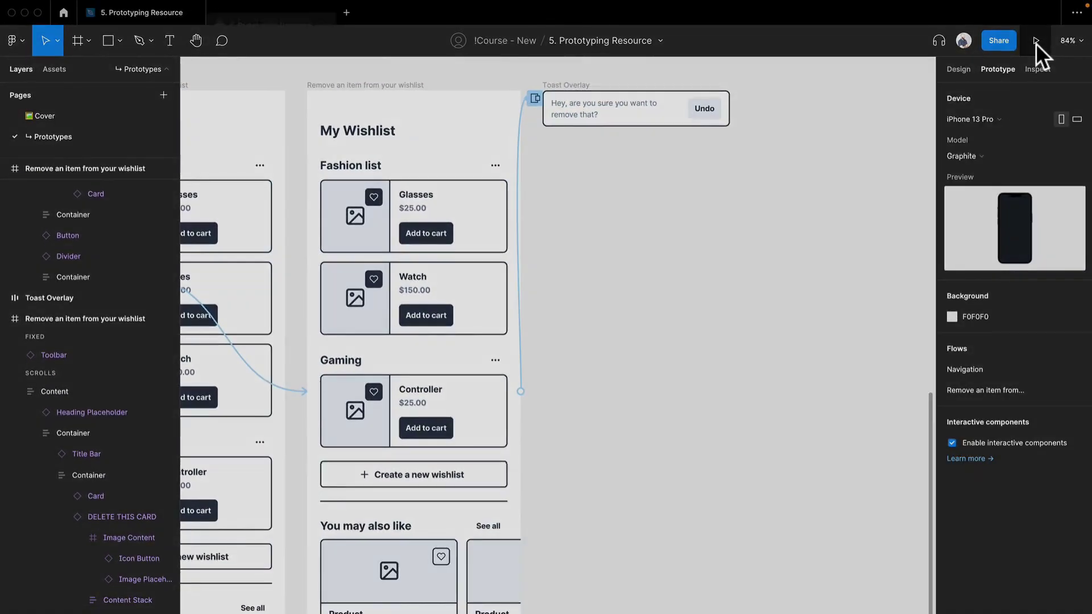
click(1035, 44)
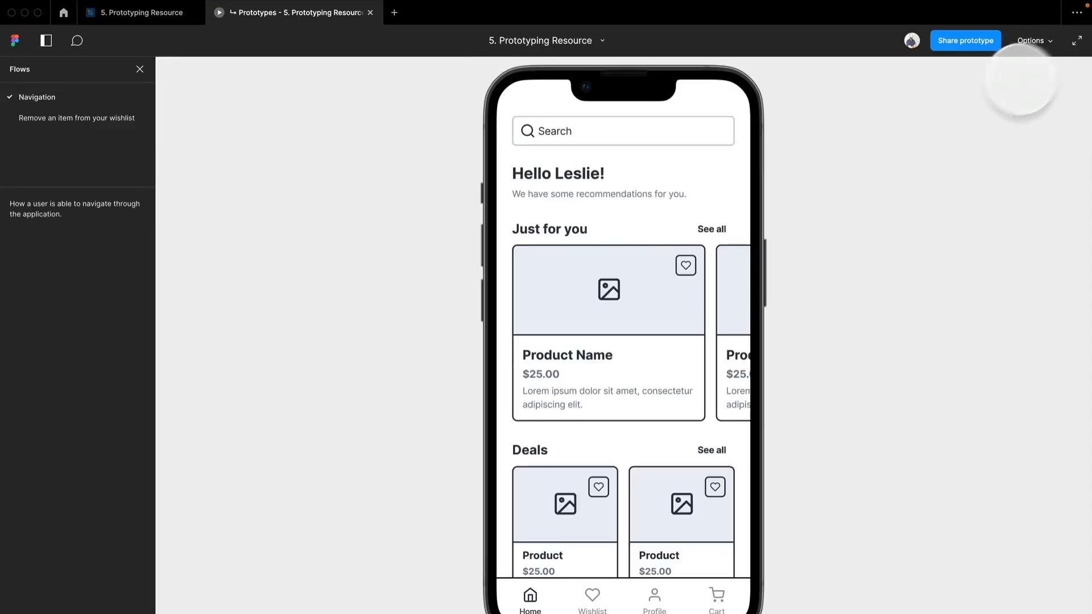
click(83, 117)
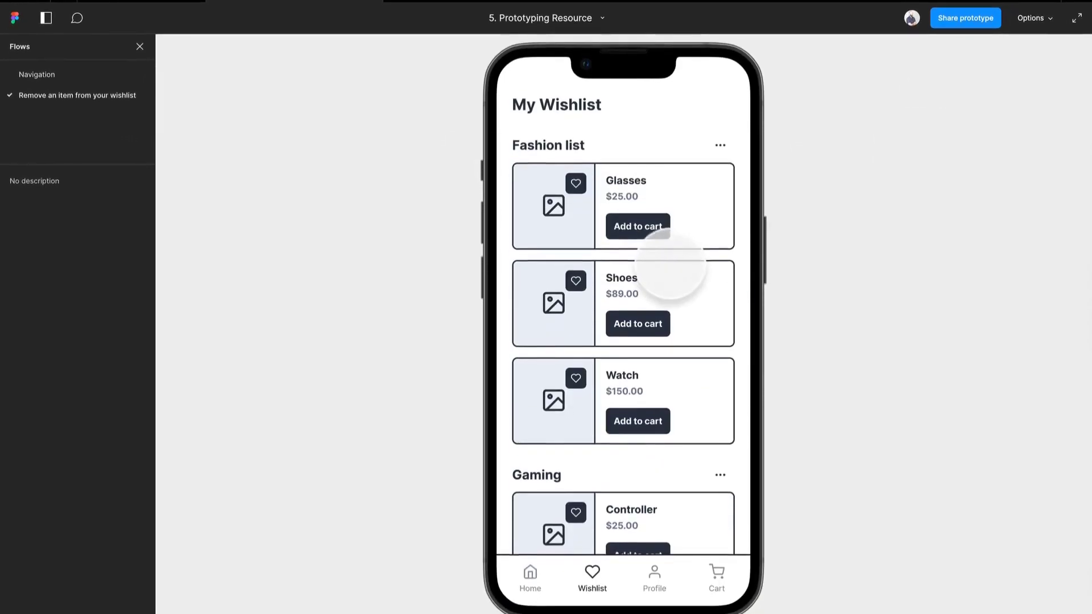
click(576, 280)
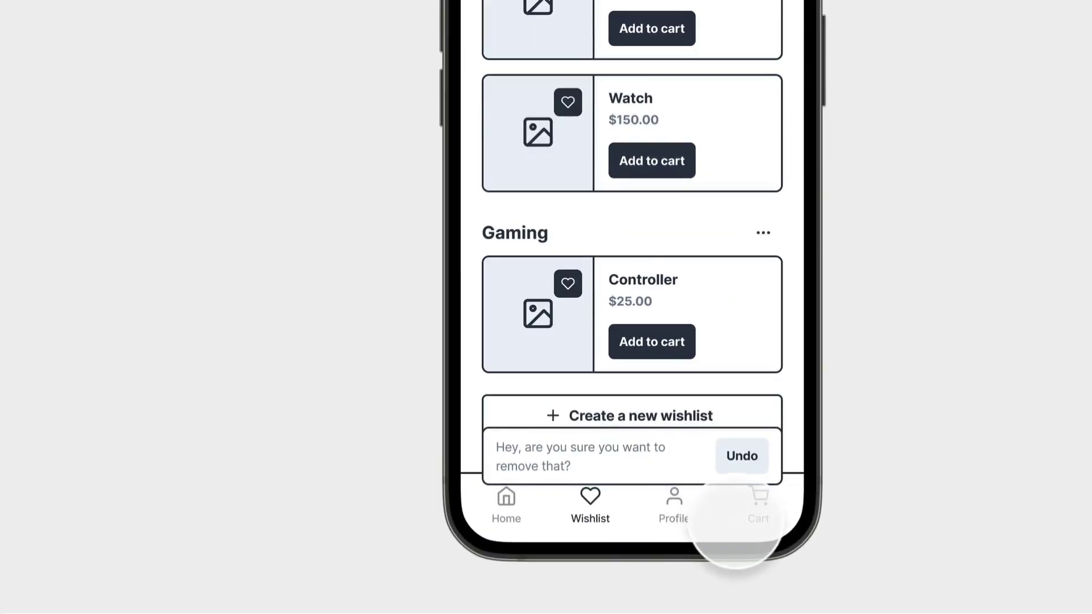
Lower the toast overlay's position slightly beneath the "Create a new wishlist" button and test the Shoes removal again in the preview.
click(134, 13)
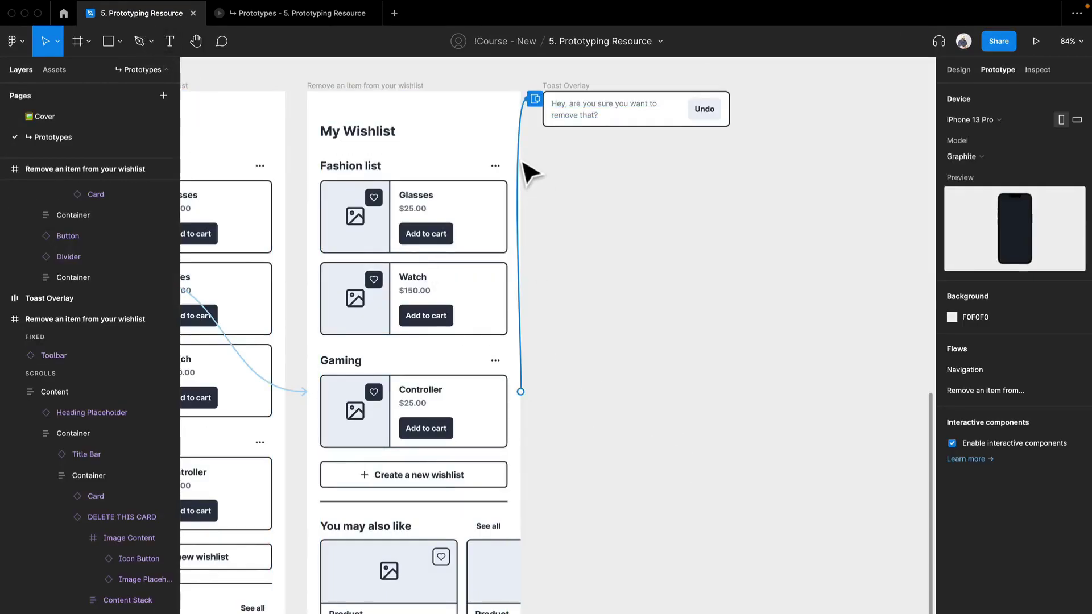
click(524, 171)
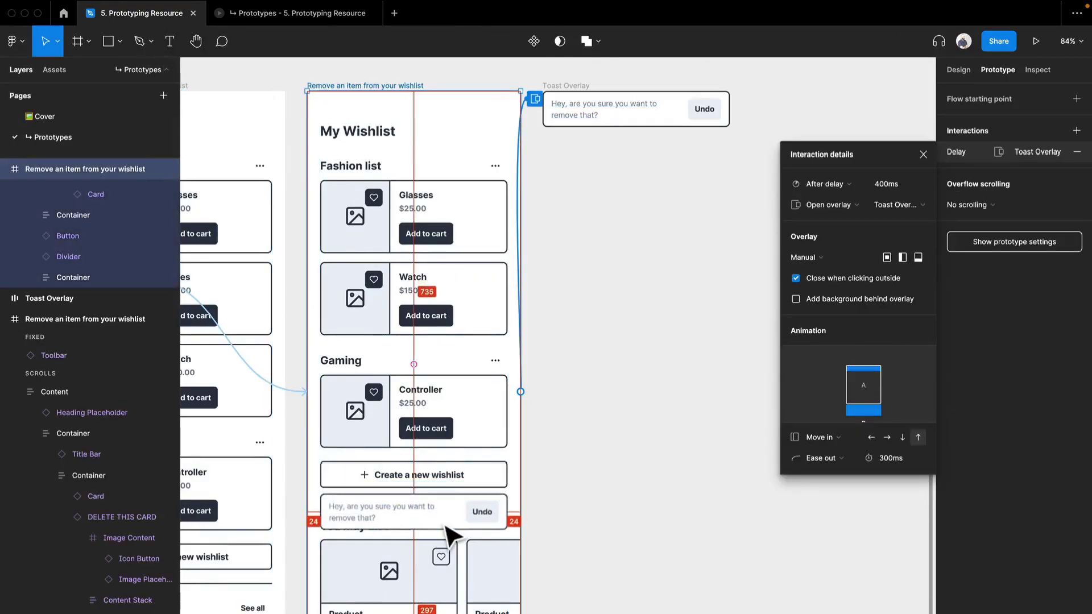
click(270, 15)
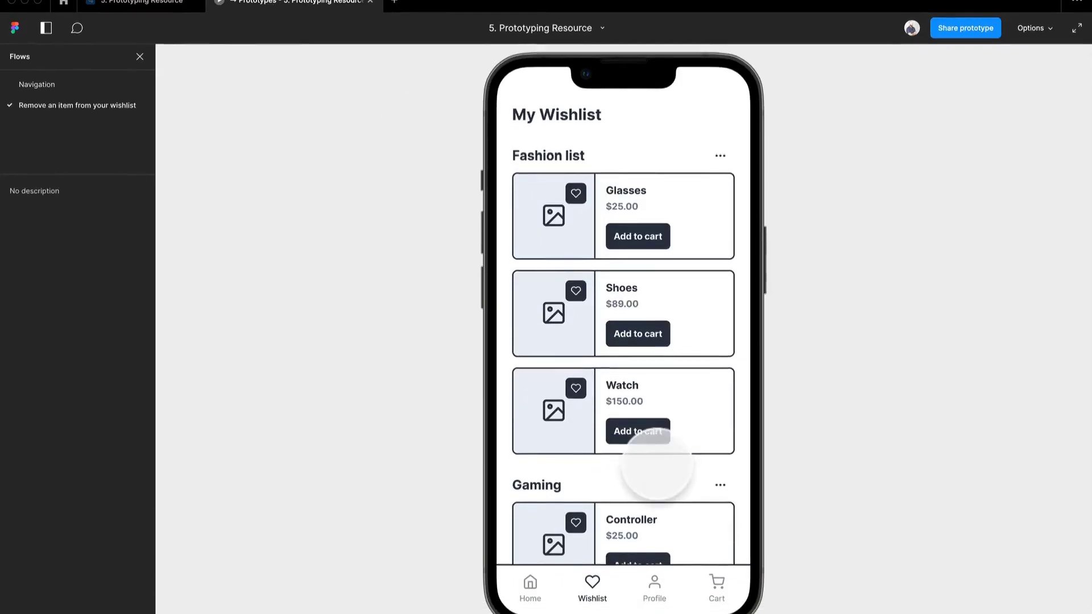
click(574, 304)
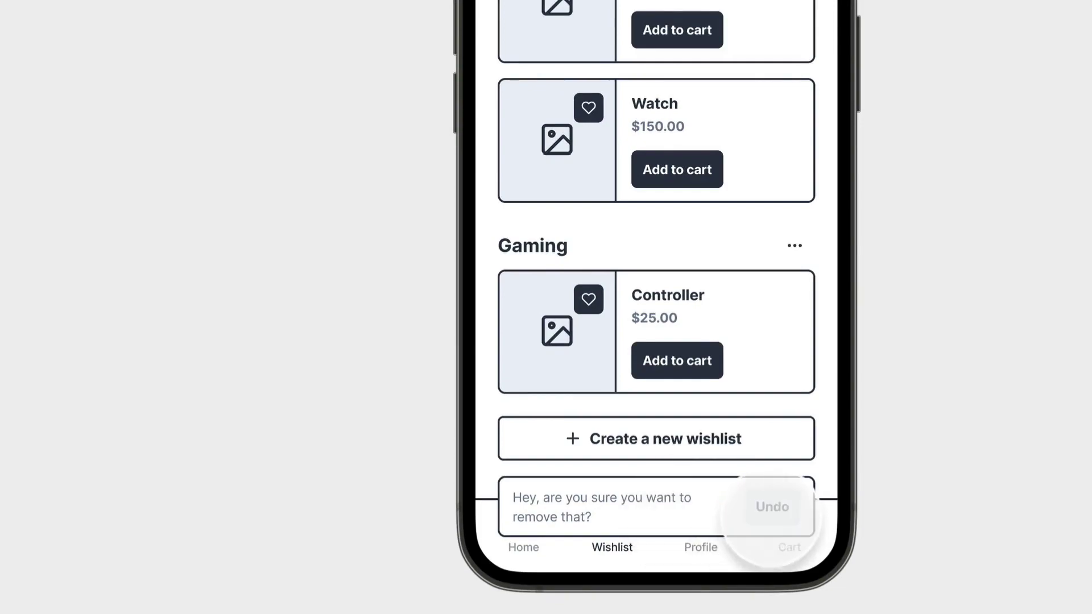
Add an interaction to the Toast Overlay frame that closes the overlay after a 1500ms delay.
click(173, 9)
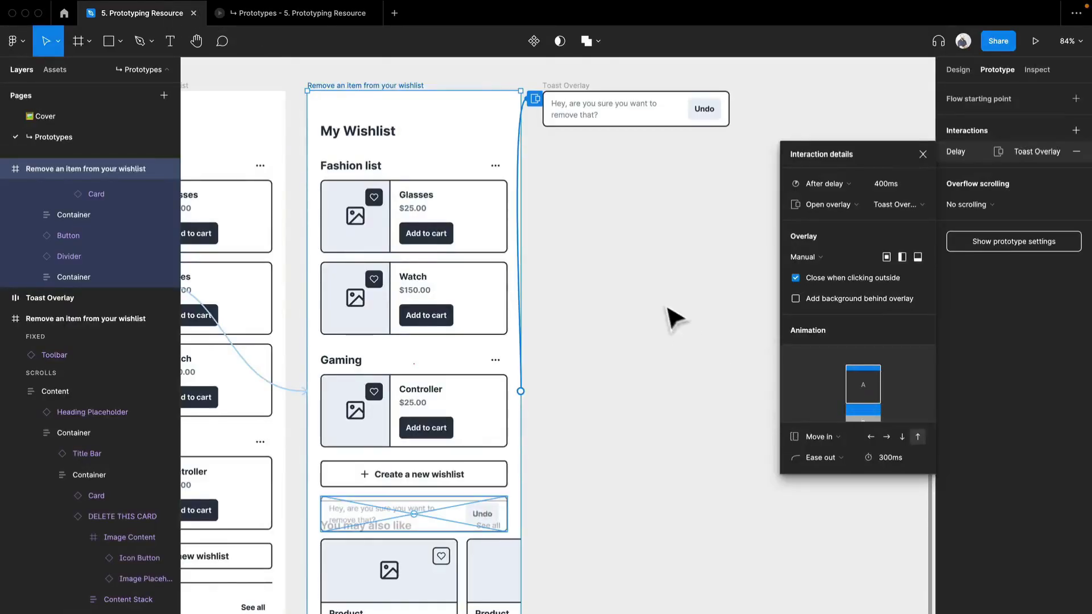
click(653, 292)
click(504, 74)
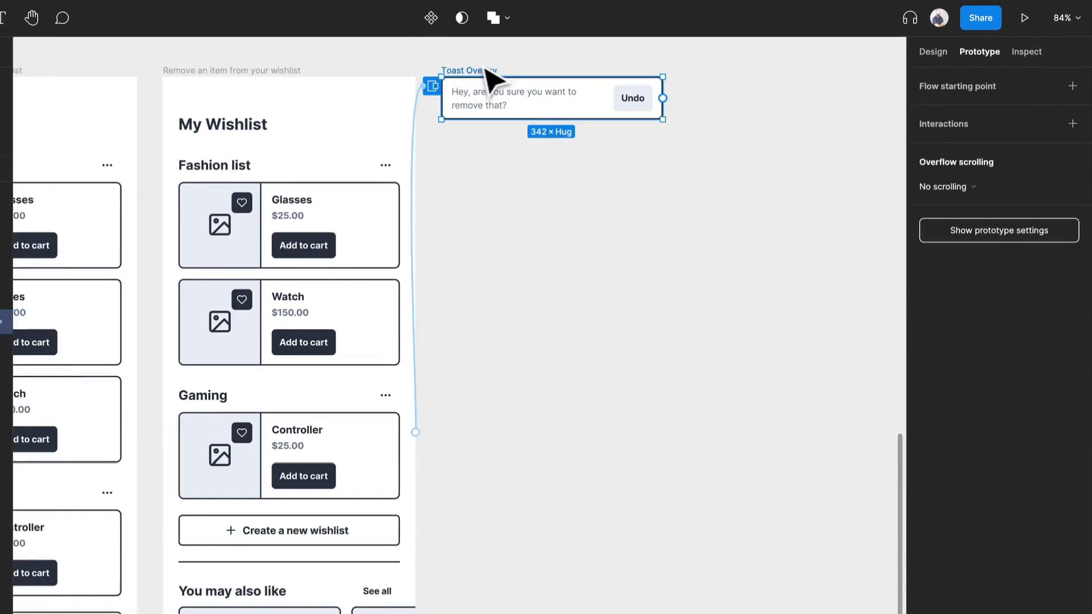
drag(662, 97, 379, 369)
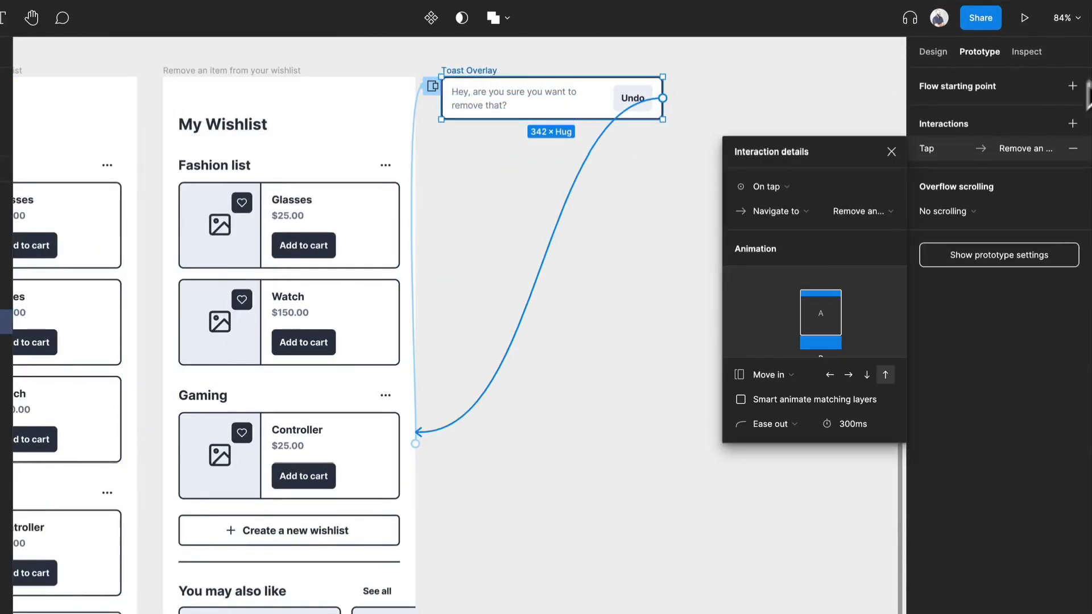
click(776, 187)
click(802, 384)
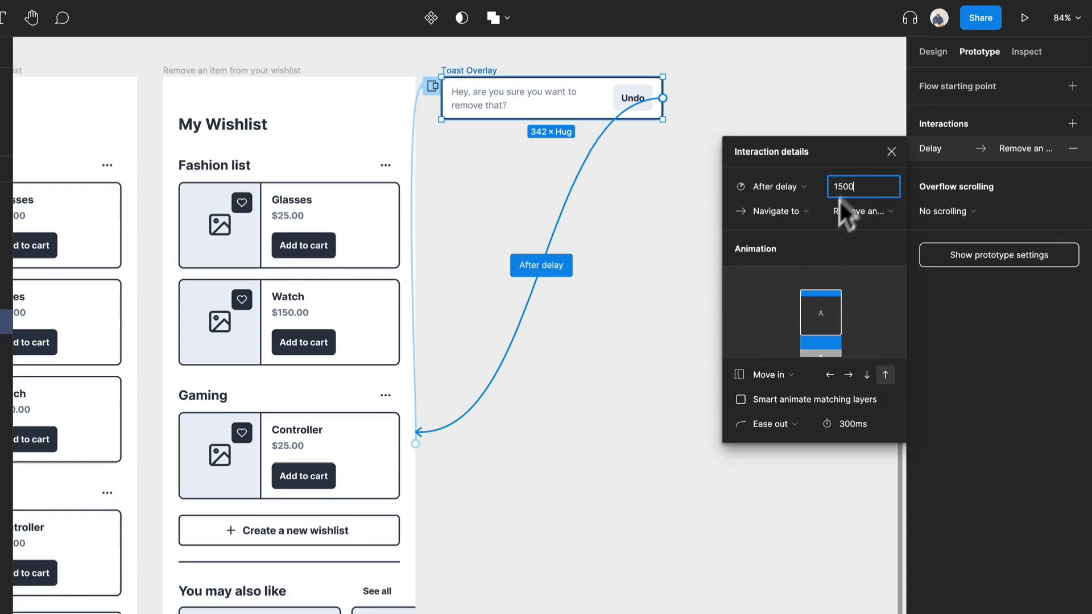
click(783, 211)
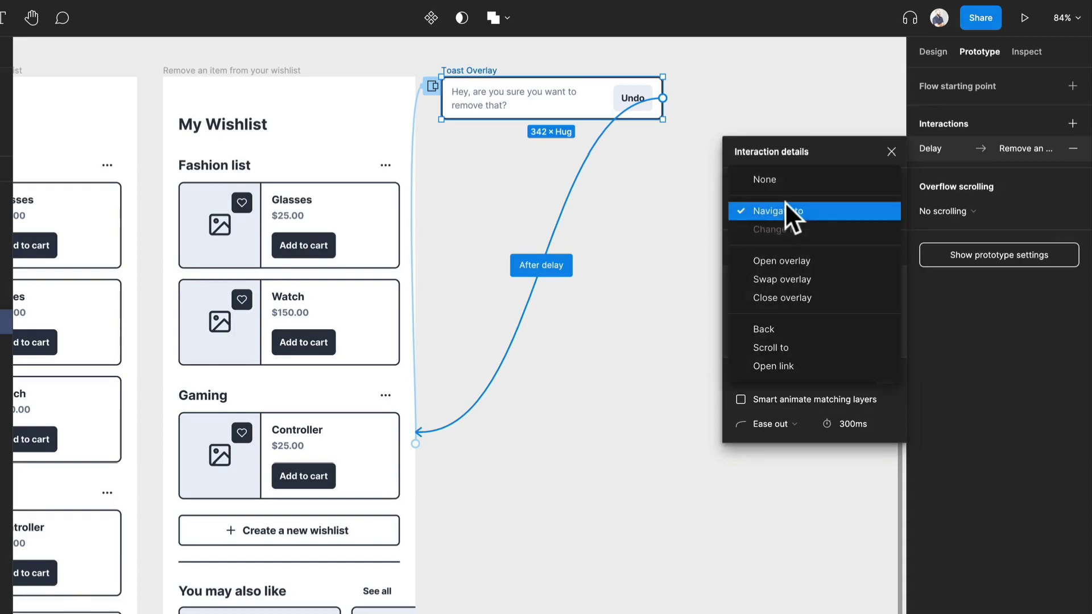
click(817, 295)
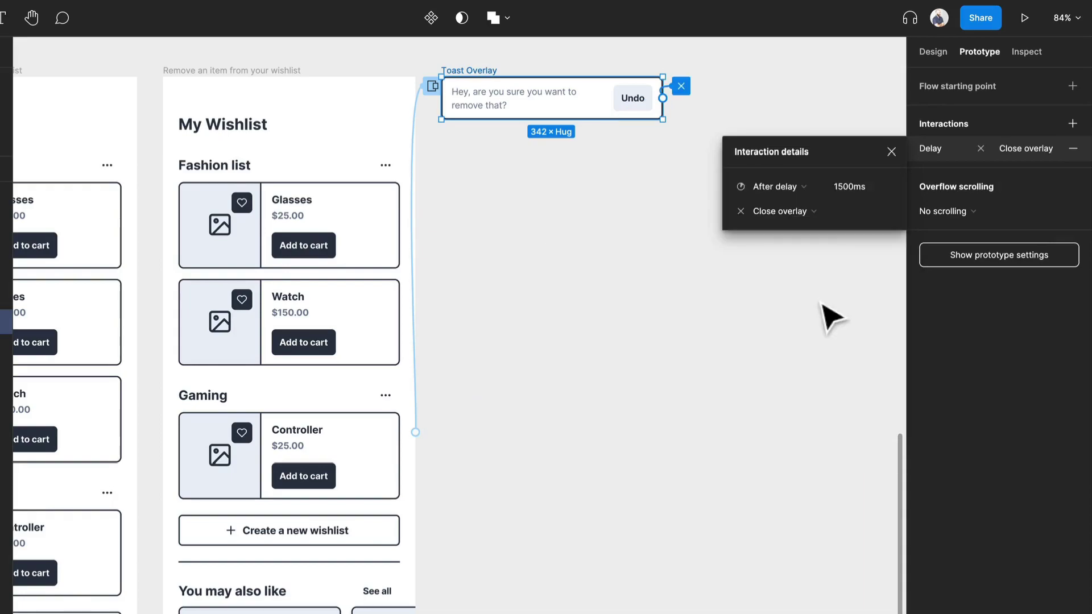
Link the toast's Undo button to the first wishlist frame on tap, using the Smart animate animation.
click(630, 105)
drag(652, 98, 215, 403)
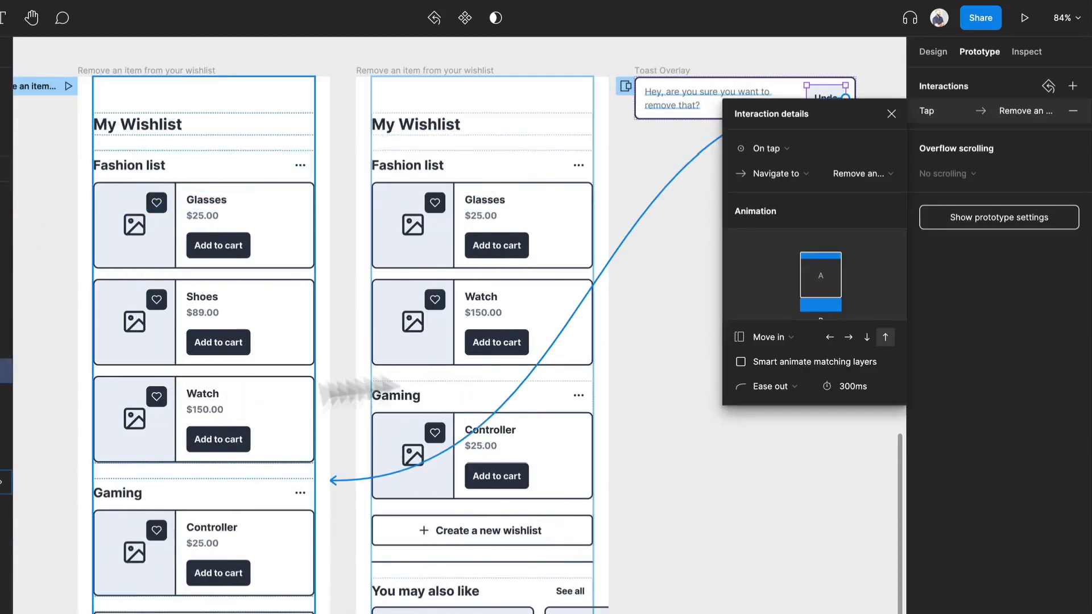
click(767, 337)
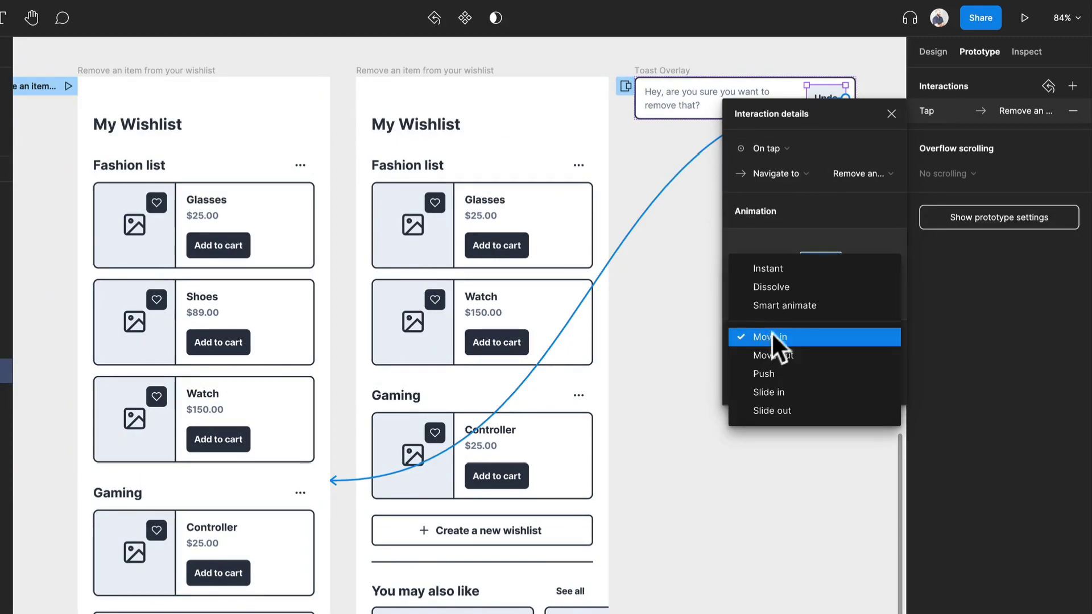
click(785, 298)
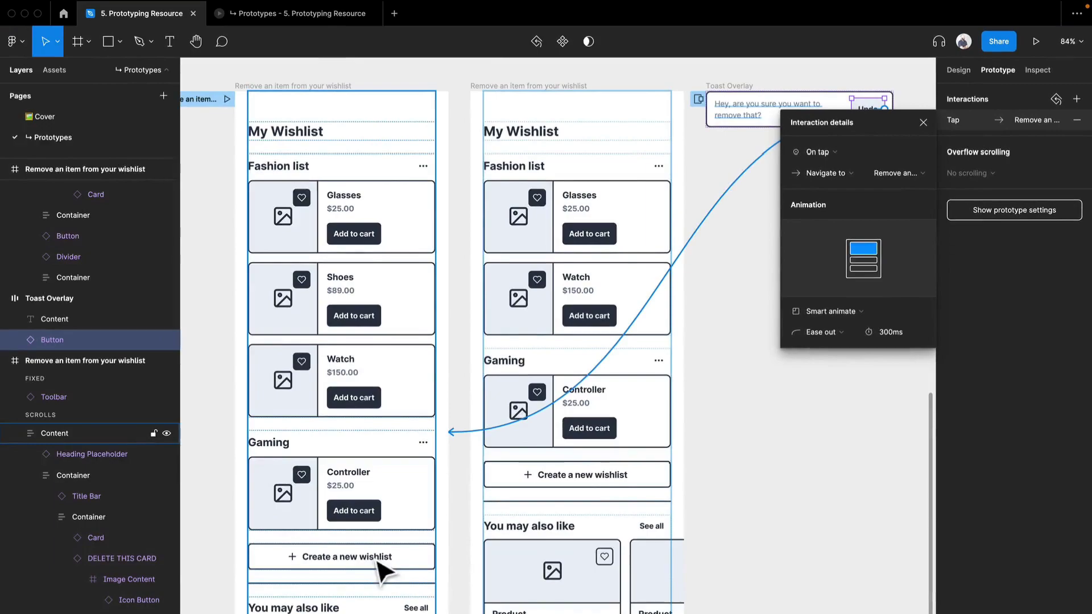
Test the Shoes removal in the preview and set the Toast Overlay's close delay to 2500ms.
click(308, 19)
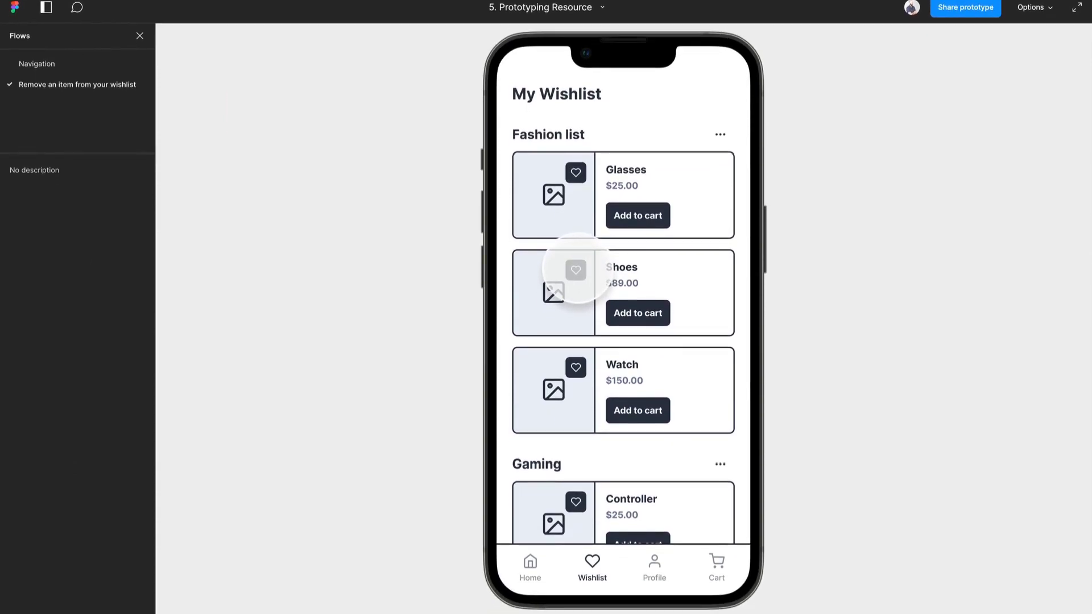
click(576, 270)
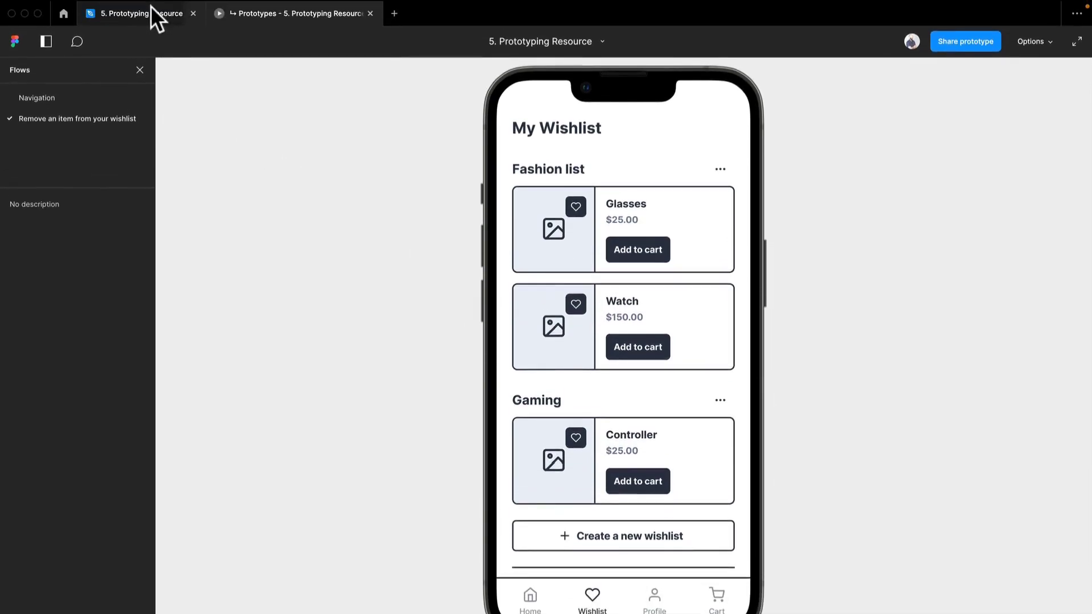
click(151, 7)
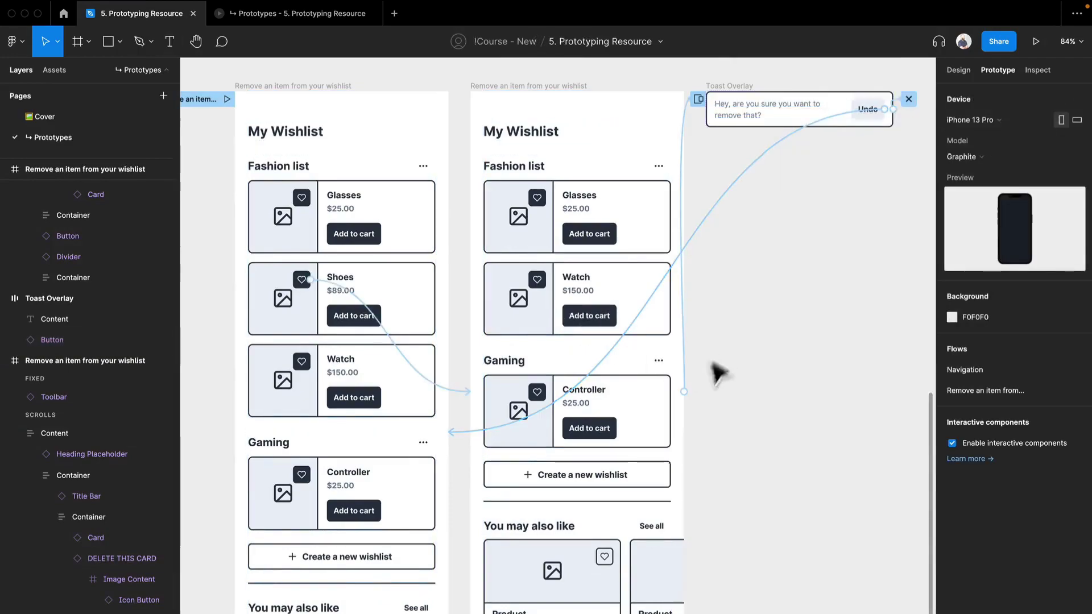
scroll(717, 364, right, 5)
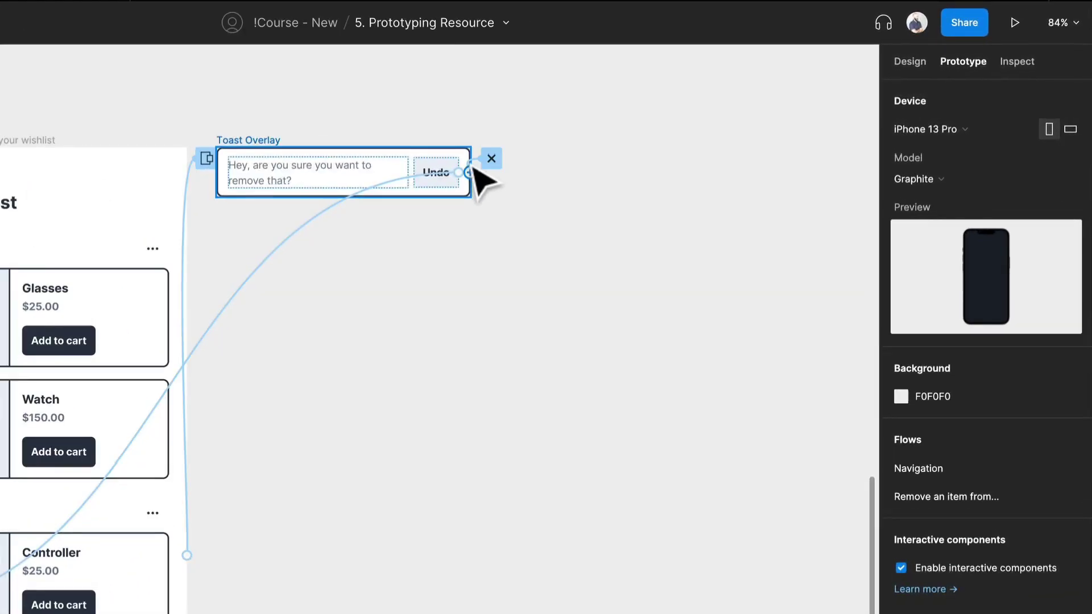
click(476, 164)
click(812, 220)
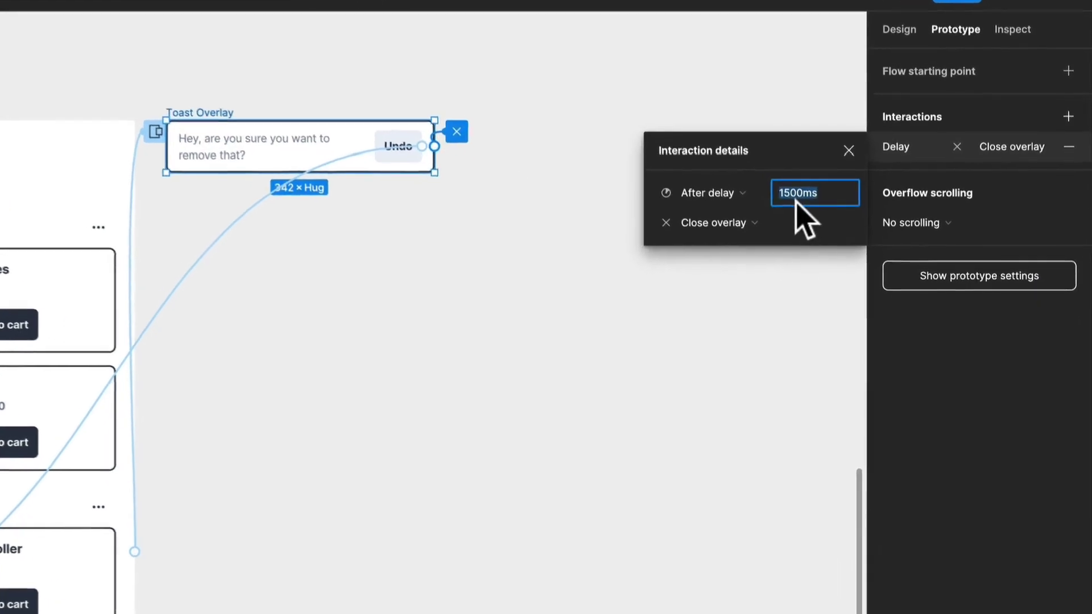
text(2)
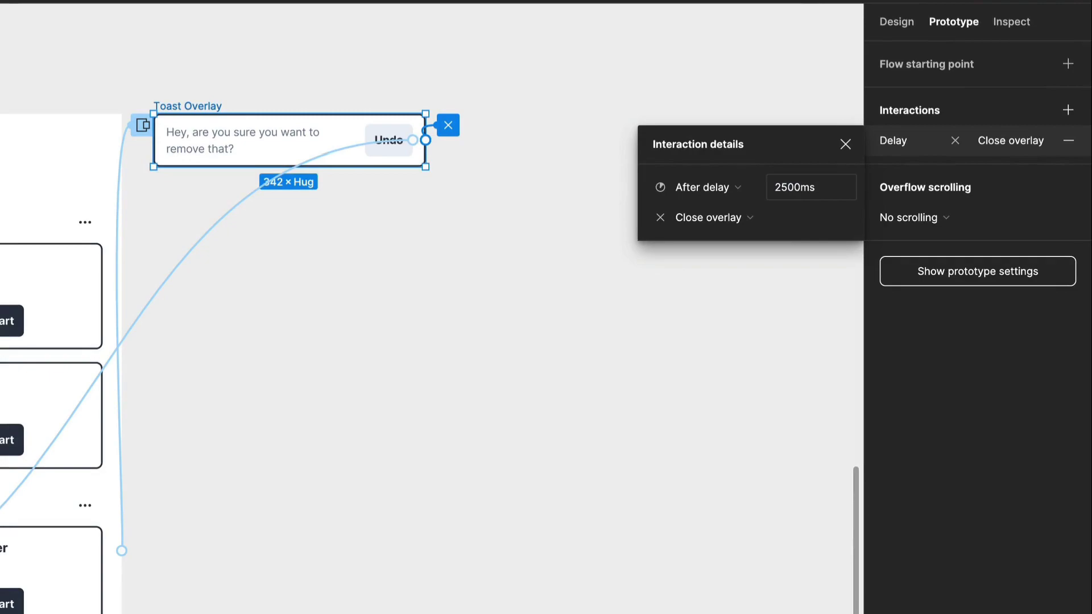
click(241, 451)
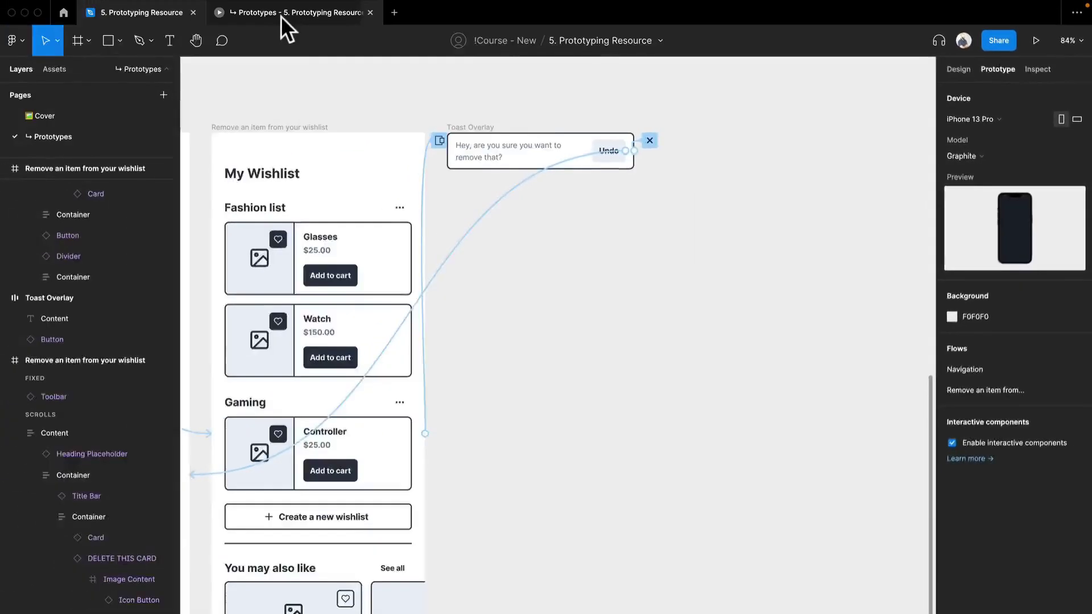
Test the flow in the preview by removing Shoes, restoring it with Undo, and letting the toast close on its own.
click(281, 16)
click(577, 310)
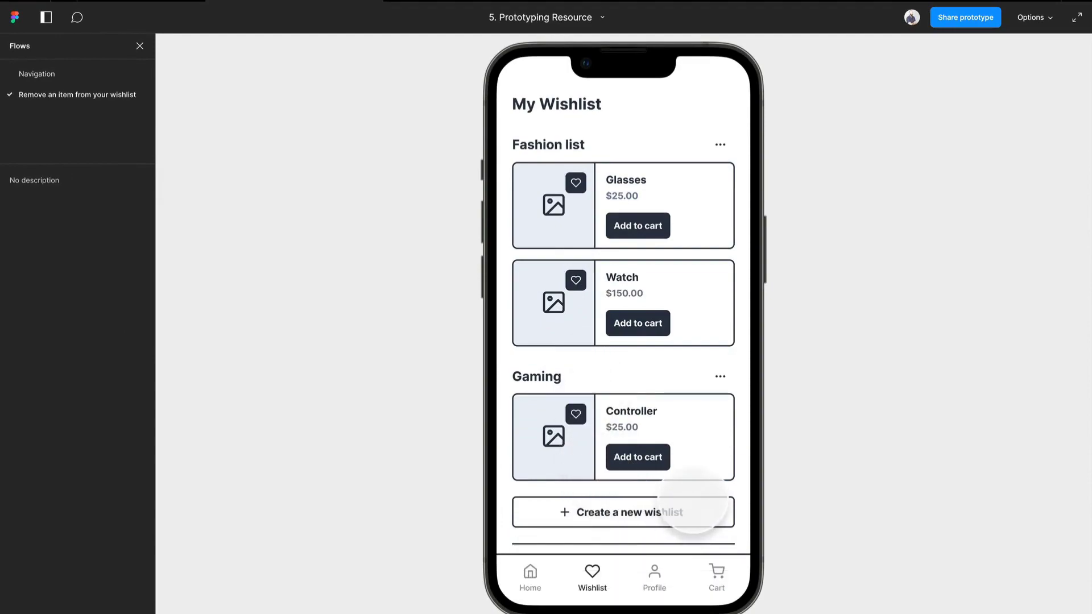
key(r)
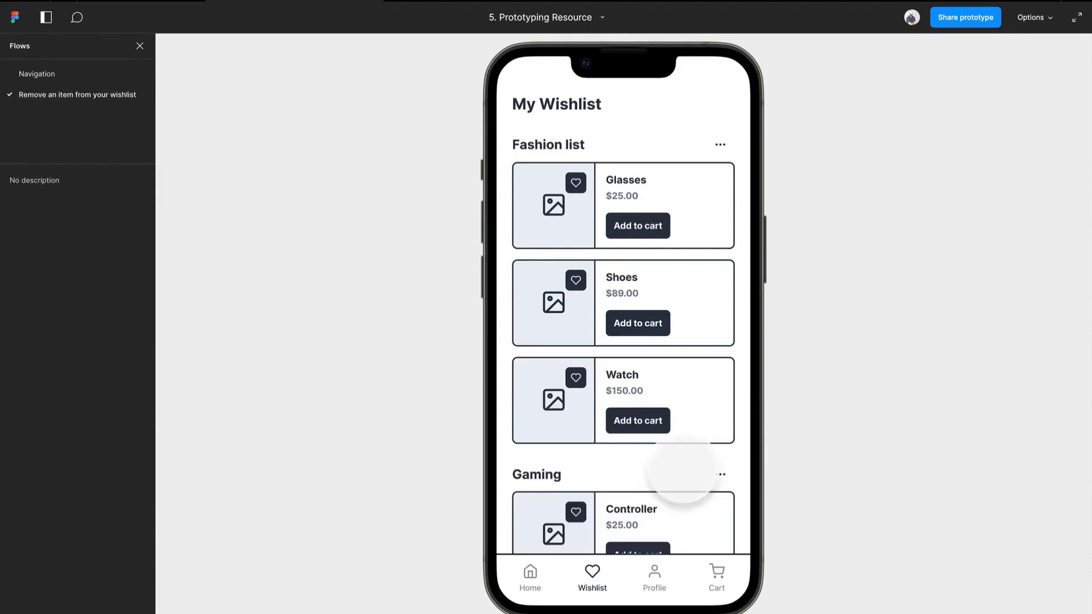
click(574, 280)
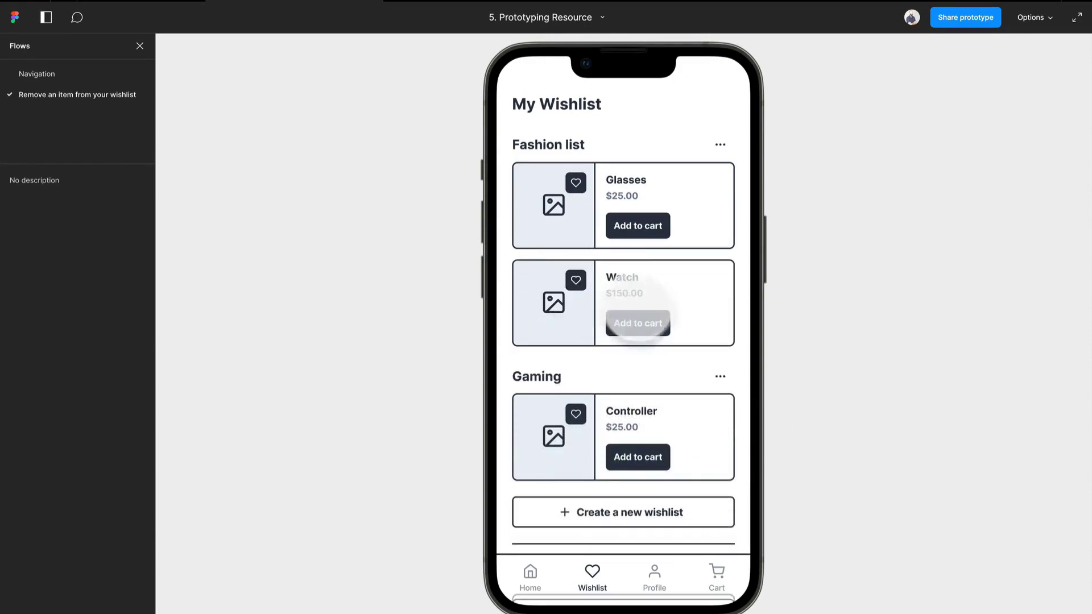
click(704, 559)
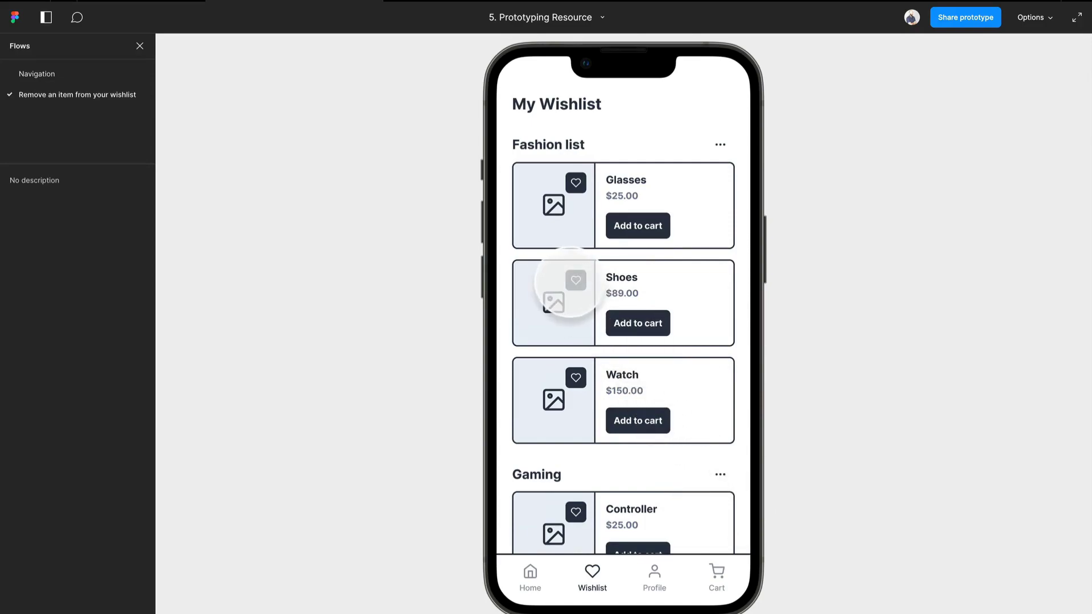
click(575, 279)
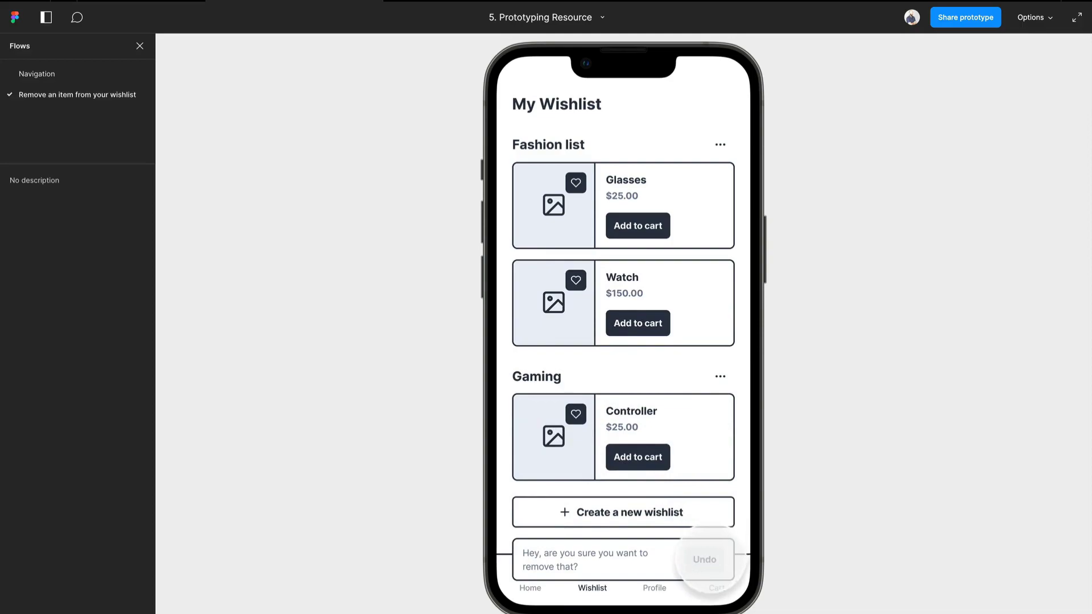
click(705, 559)
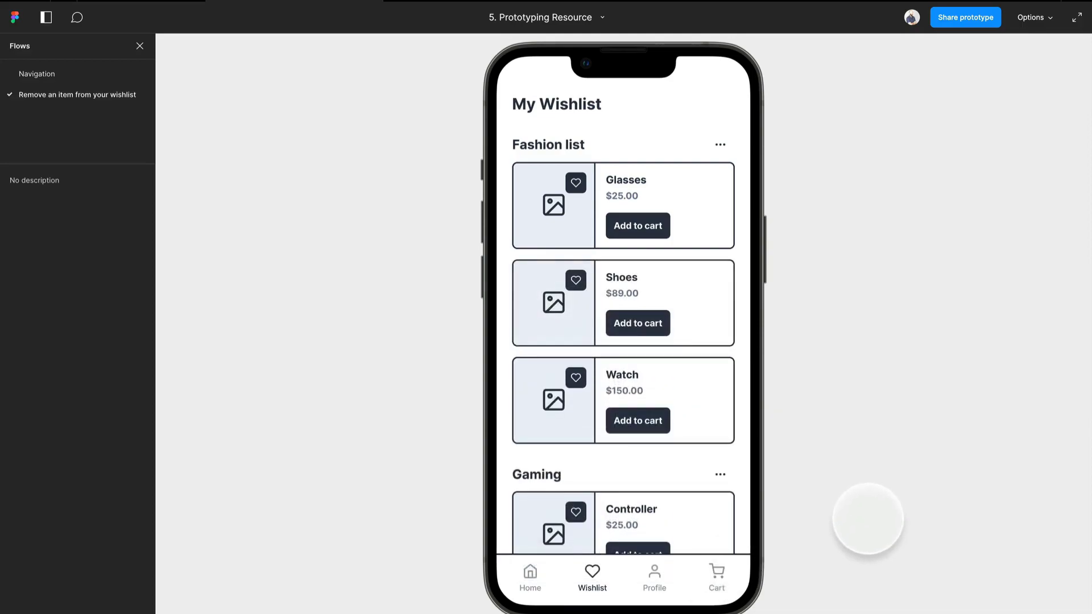
click(575, 280)
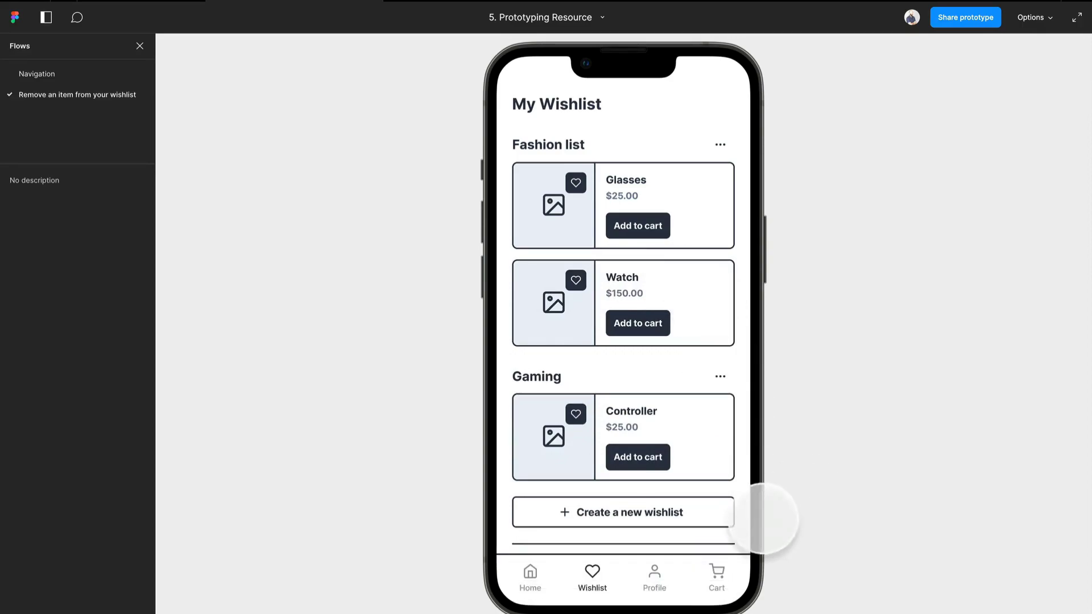
key(r)
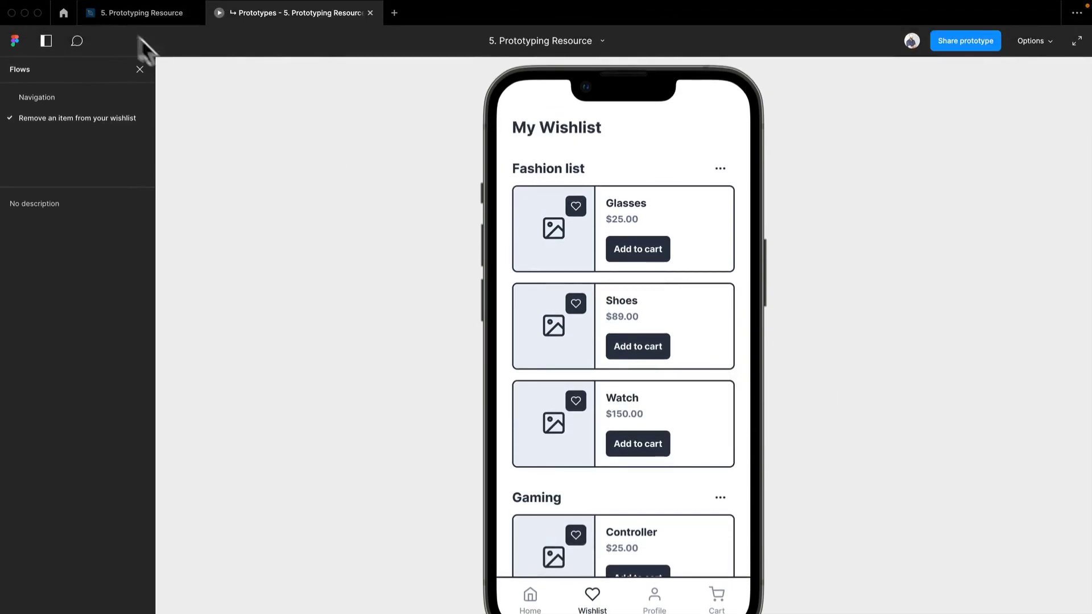
Add the description "This interaction outlines how a user is able to remove and restore a wishlist item." to the first wishlist frame's flow starting point.
click(121, 14)
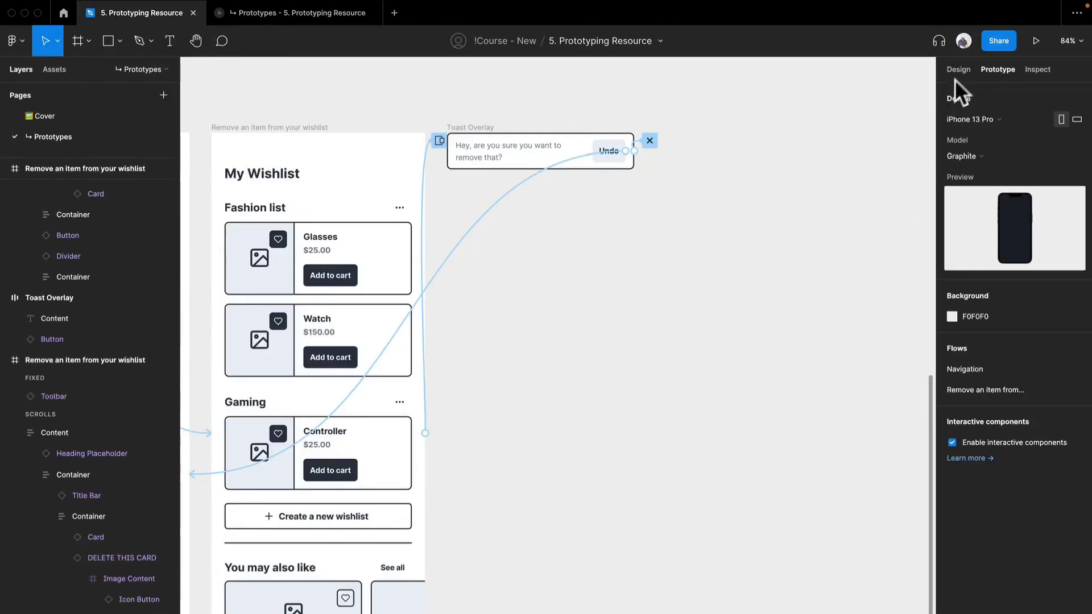
drag(395, 112, 882, 92)
click(403, 137)
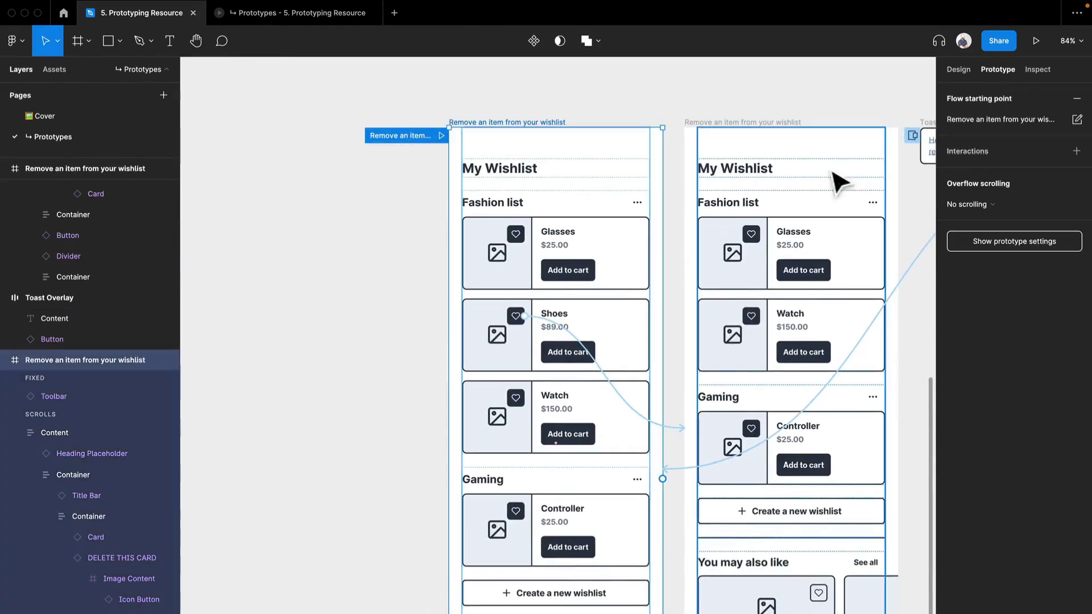
click(1076, 119)
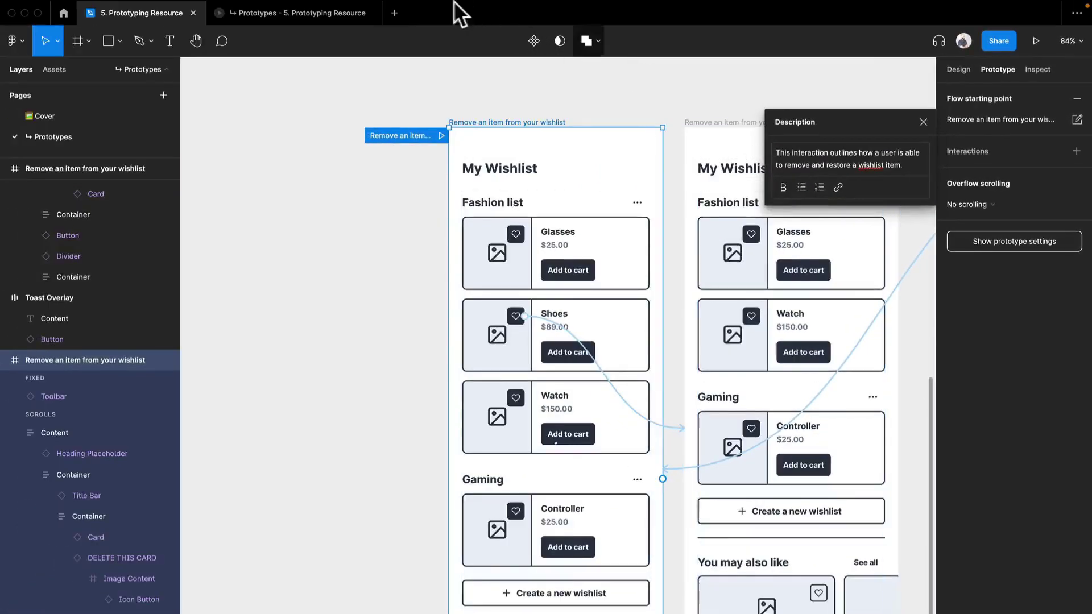
Check the description of the "Remove an item from your wishlist" flow in the prototype preview.
click(316, 9)
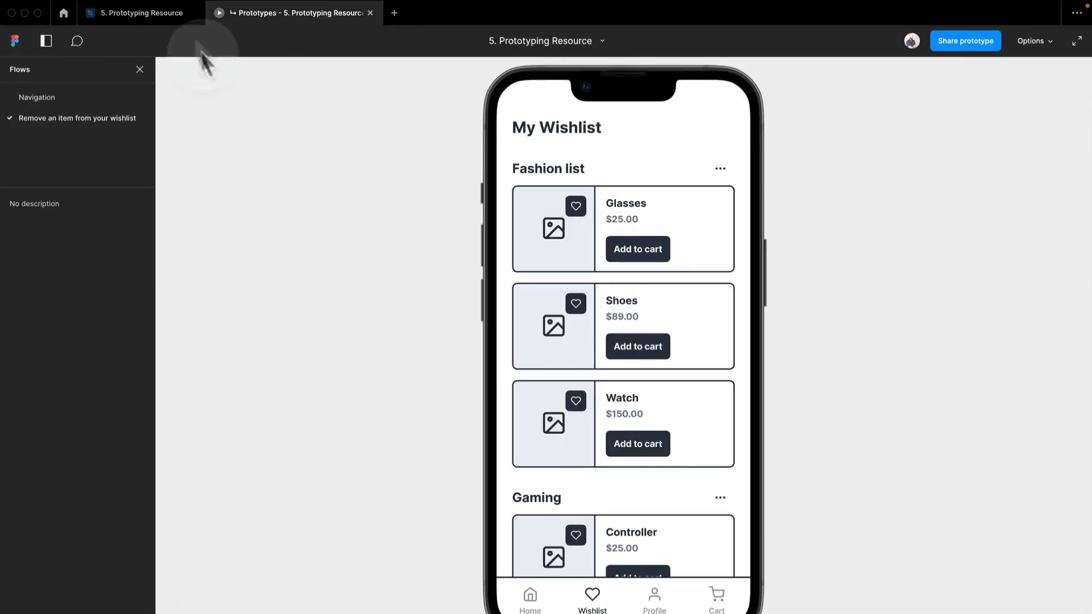
click(154, 15)
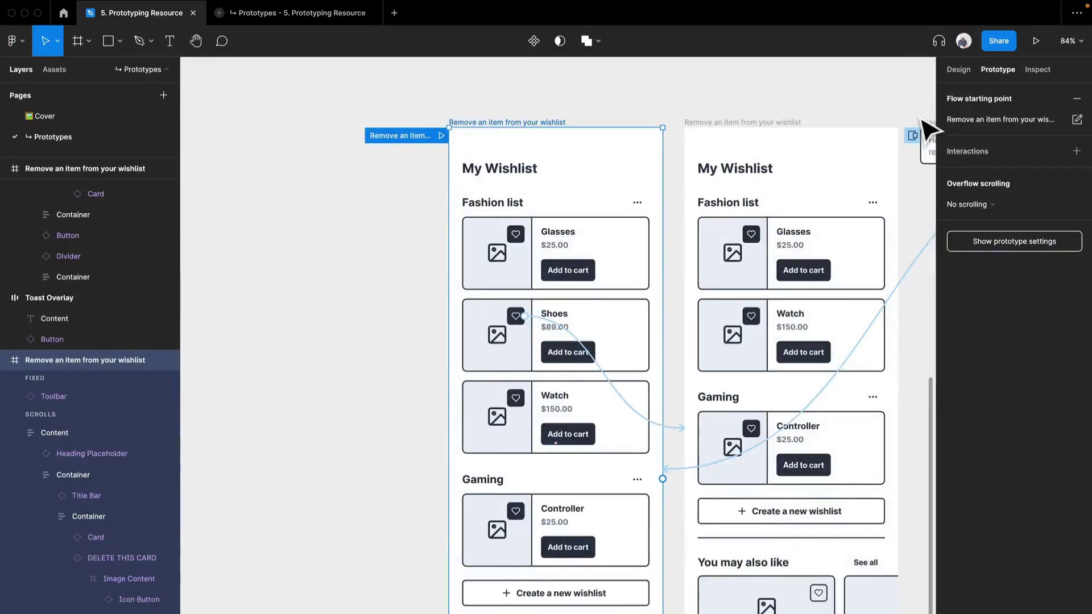
click(340, 17)
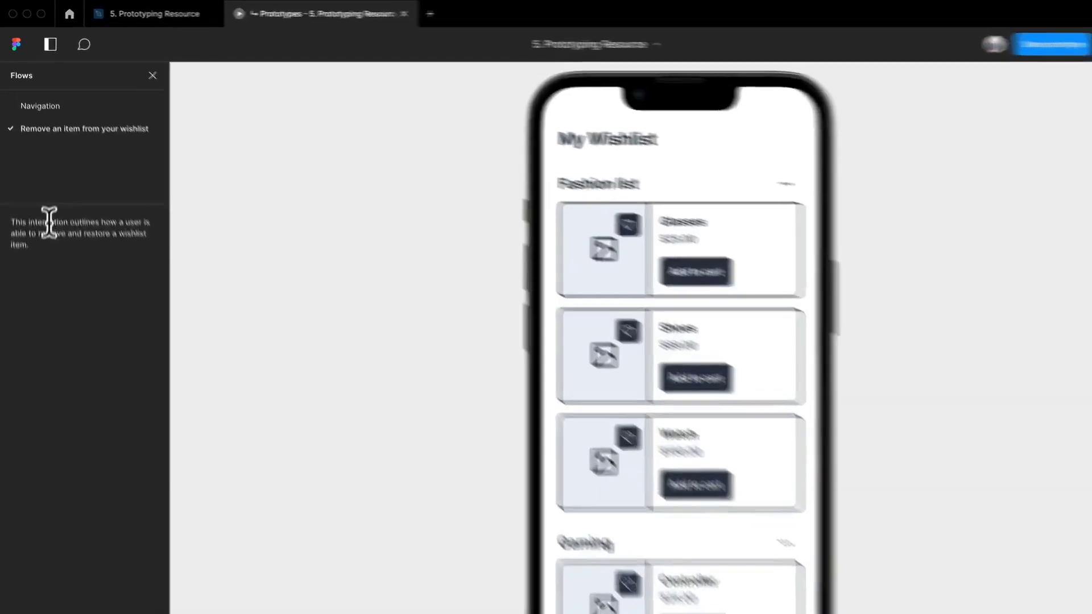